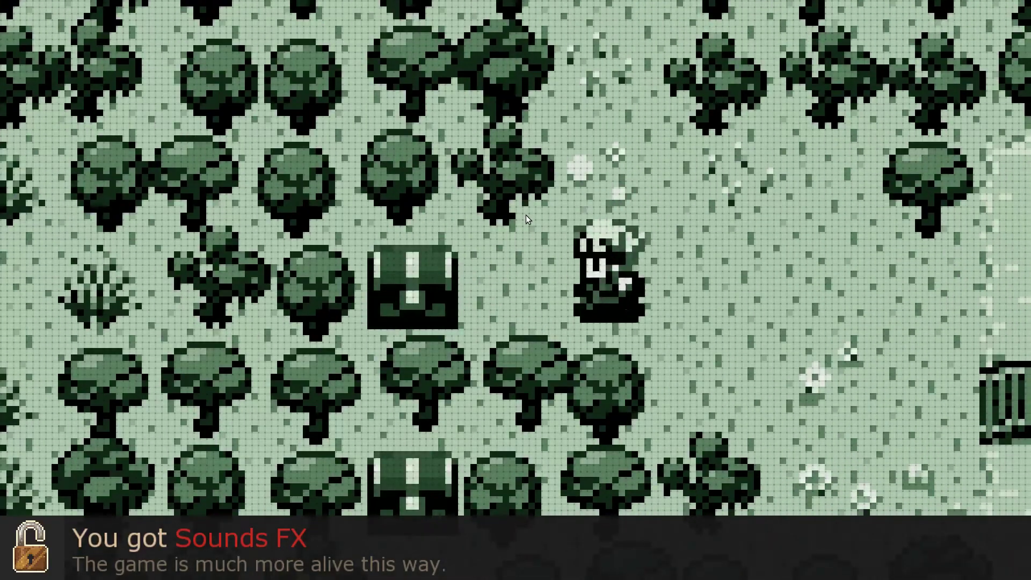
{"action": "key", "text": "Left"}
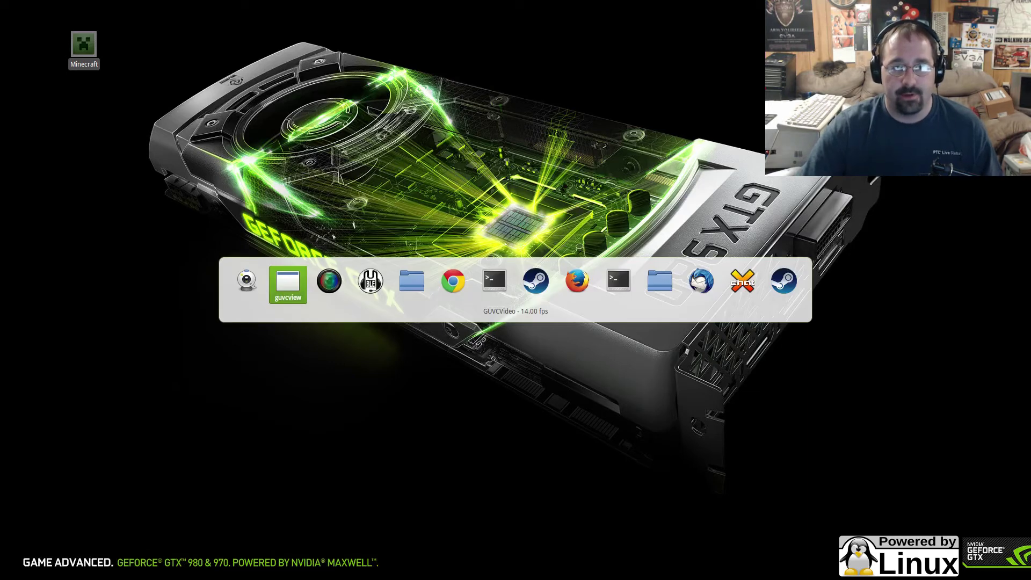
Step: Switch to the Steam window with the Evoland store page
{"action": "key", "text": "alt+Tab"}
{"action": "key", "text": "alt+Tab"}
{"action": "key", "text": "alt+Tab"}
{"action": "key", "text": "alt+Tab"}
{"action": "key", "text": "alt+Tab"}
{"action": "key", "text": "alt+Tab"}
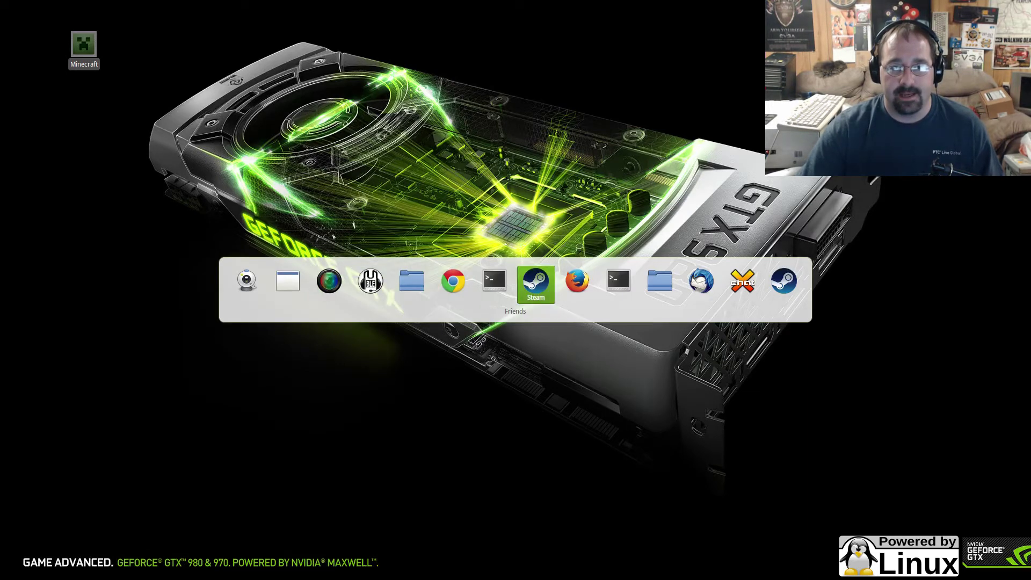
{"action": "key", "text": "alt+Tab"}
{"action": "key", "text": "alt+Tab"}
{"action": "key", "text": "alt+Tab"}
{"action": "key", "text": "alt+Tab"}
{"action": "key", "text": "alt+Tab"}
{"action": "key", "text": "alt+Tab"}
{"action": "key", "text": "alt+Tab"}
{"action": "key", "text": "alt+Tab"}
{"action": "key", "text": "alt+Tab"}
{"action": "key", "text": "alt+Tab"}
{"action": "key", "text": "alt+Tab"}
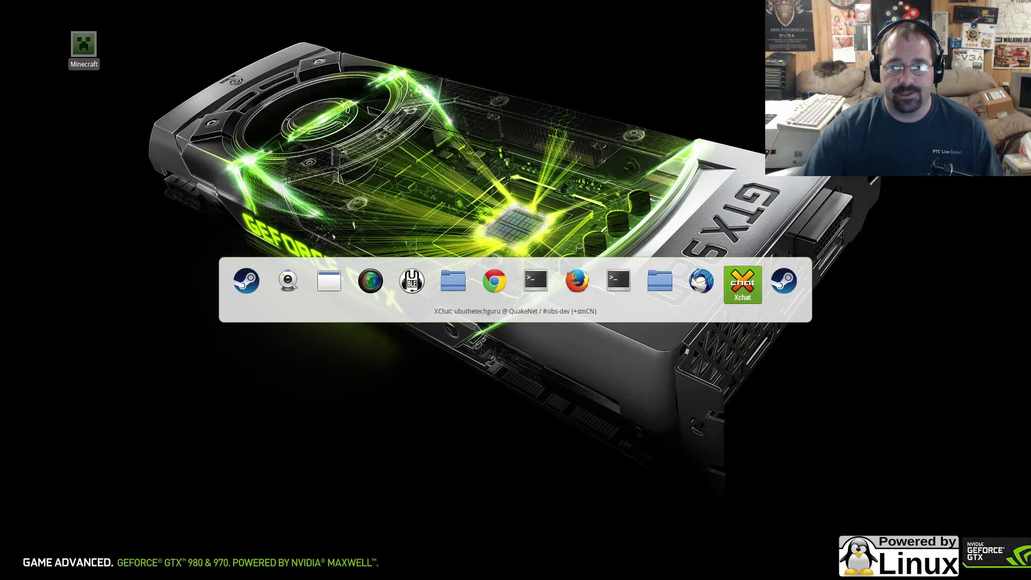
{"action": "key", "text": "alt+Tab"}
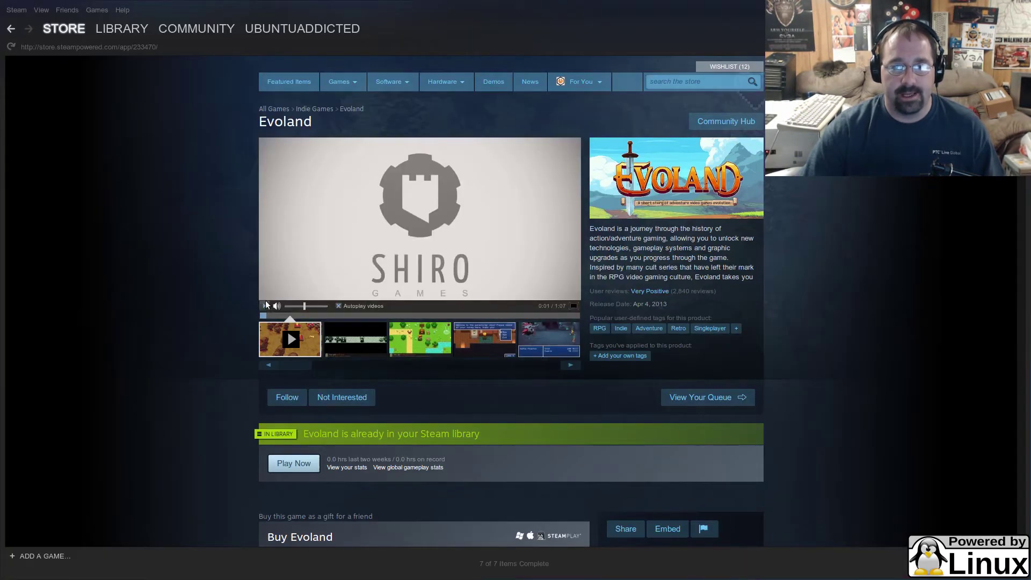
Step: Play the Evoland trailer on the store page, lower its volume and pause it
{"action": "left_click", "coordinate": [268, 306]}
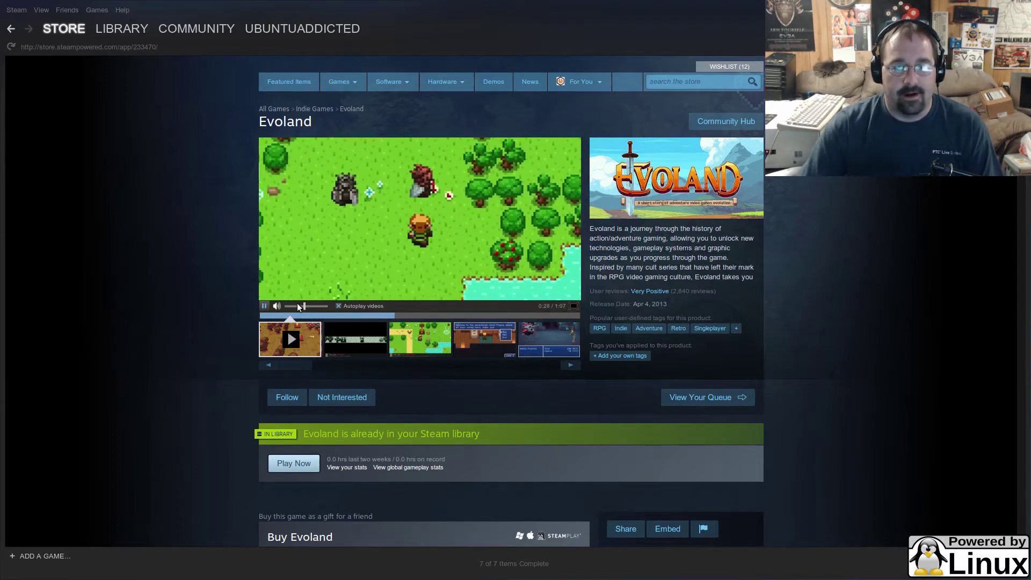
{"action": "left_click", "coordinate": [293, 307]}
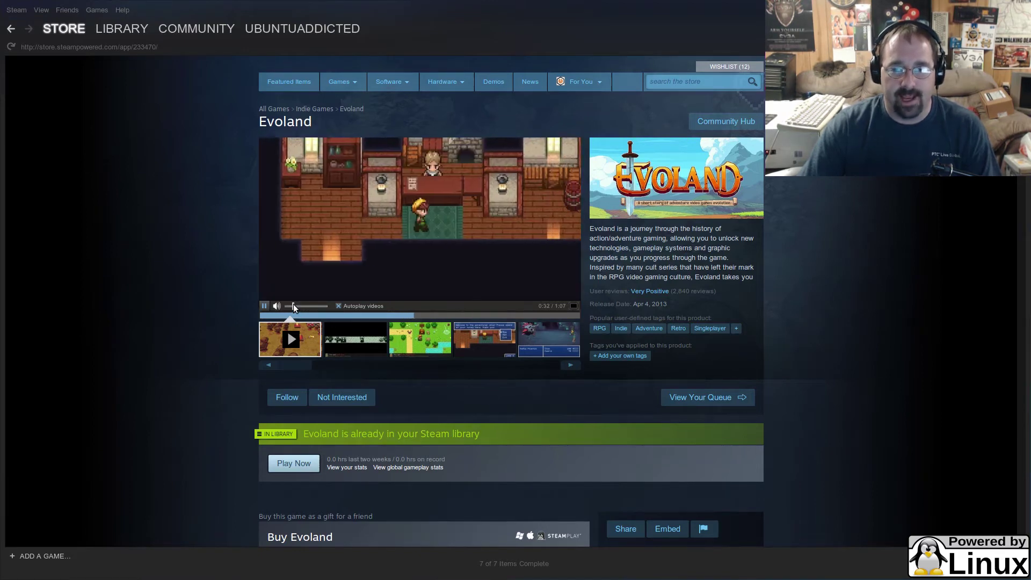
{"action": "left_click", "coordinate": [265, 306]}
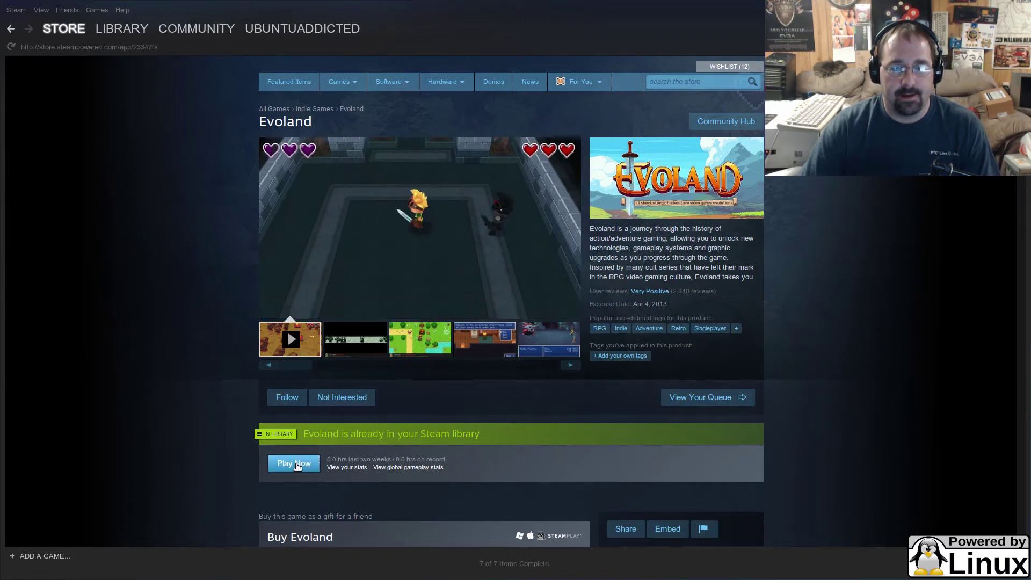
Step: Start installing Evoland and choose /home/ubu/.local/share/Steam as the install location
{"action": "left_click", "coordinate": [297, 464]}
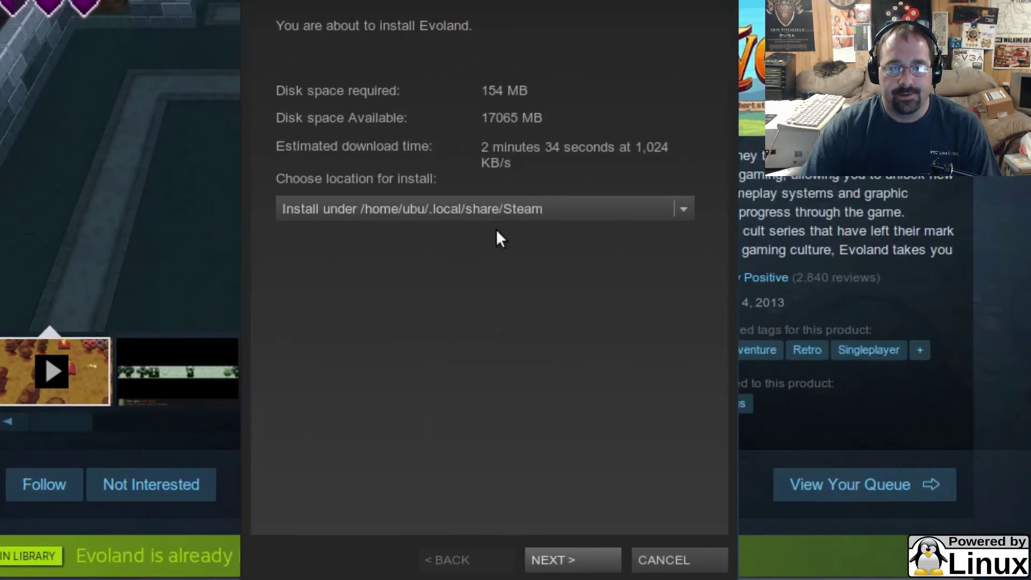
{"action": "left_click", "coordinate": [684, 209]}
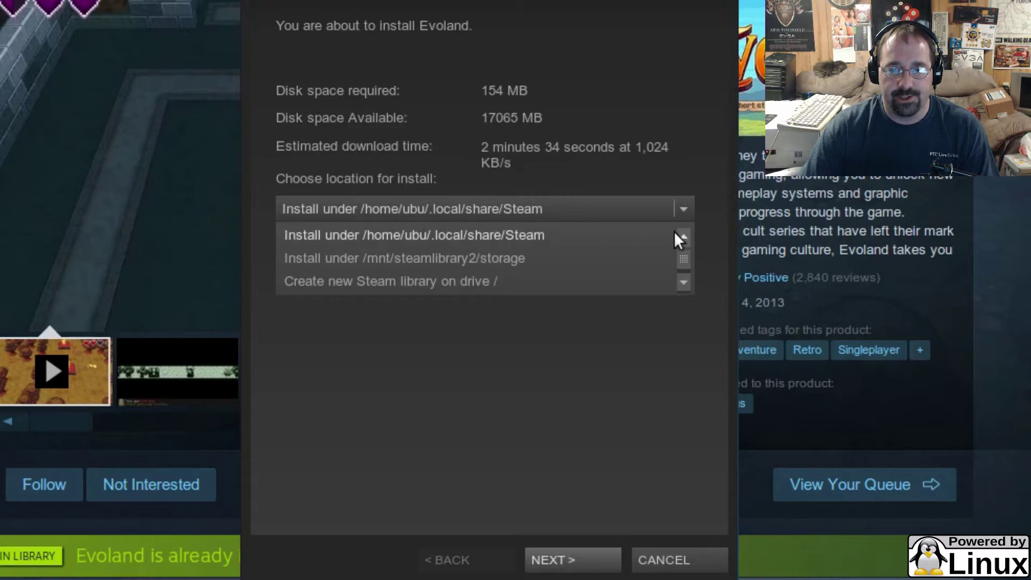
{"action": "left_click", "coordinate": [466, 235]}
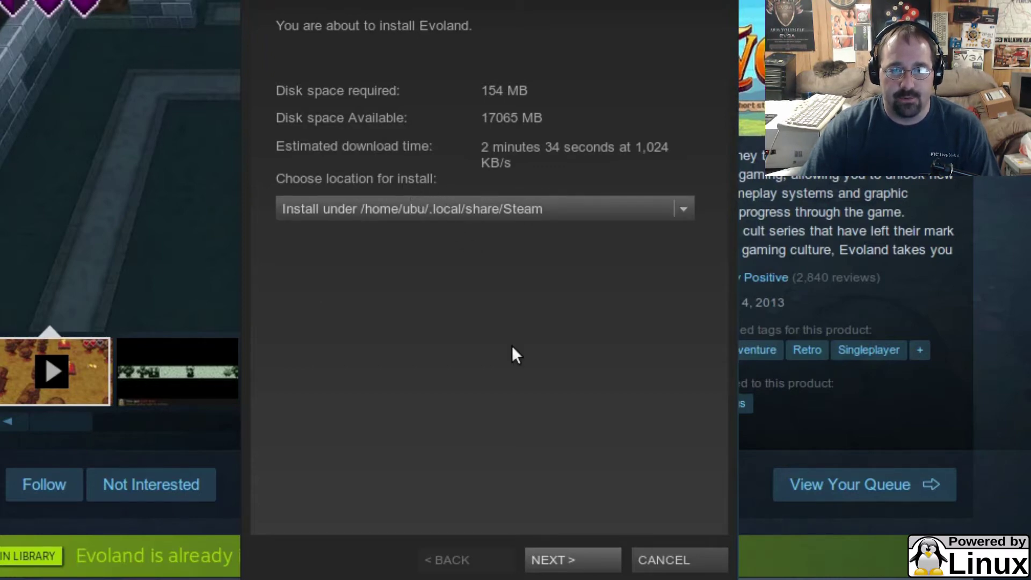
{"action": "left_click", "coordinate": [572, 556]}
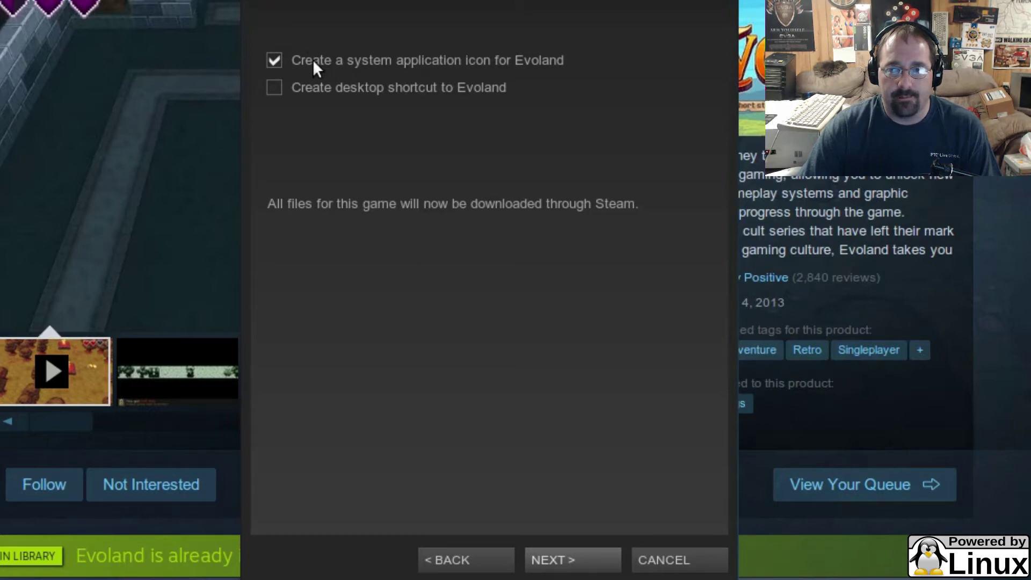
Step: Turn off the system application icon for Evoland, start the download and open the download manager
{"action": "left_click", "coordinate": [280, 57]}
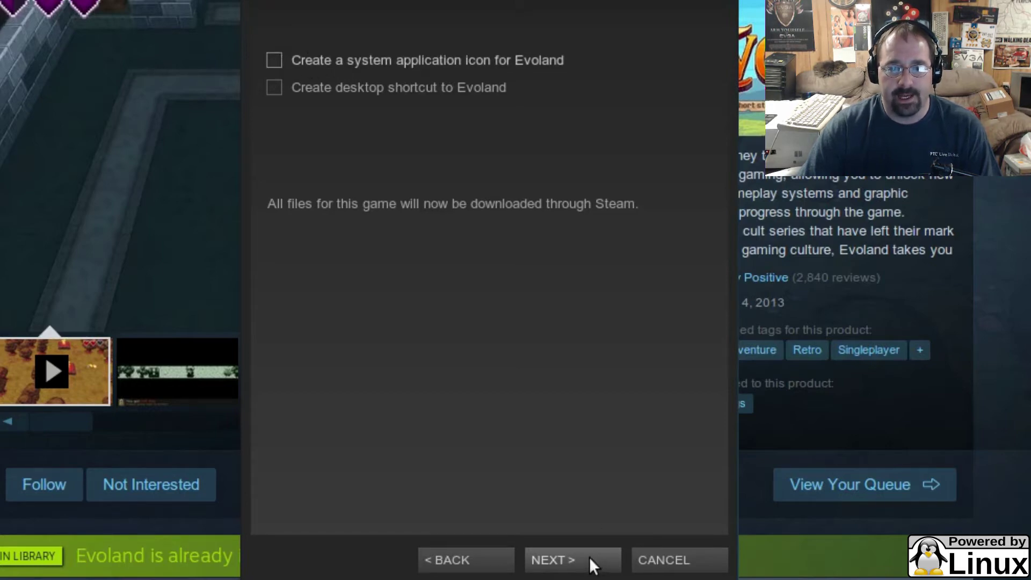
{"action": "left_click", "coordinate": [589, 556]}
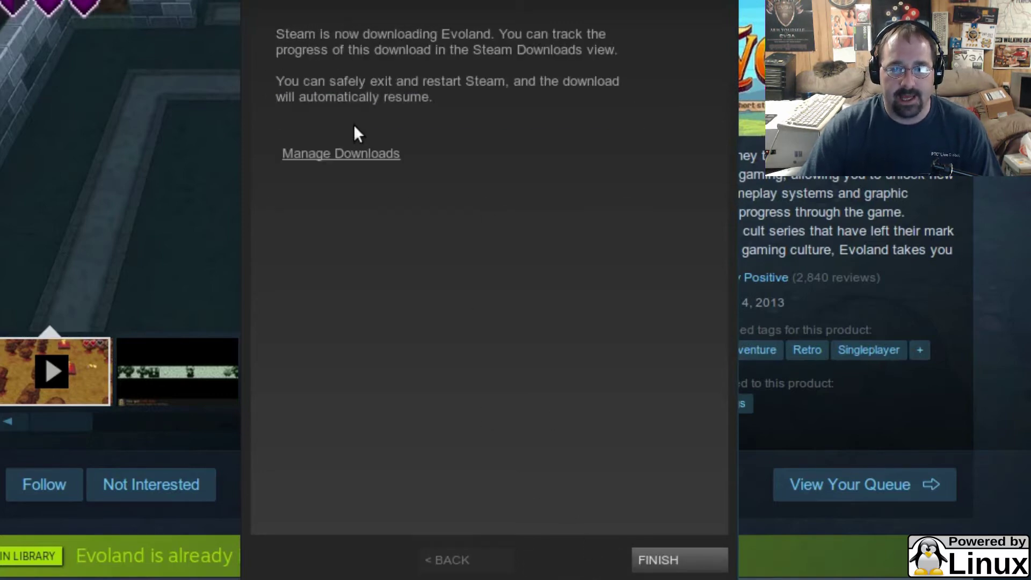
{"action": "left_click", "coordinate": [352, 157]}
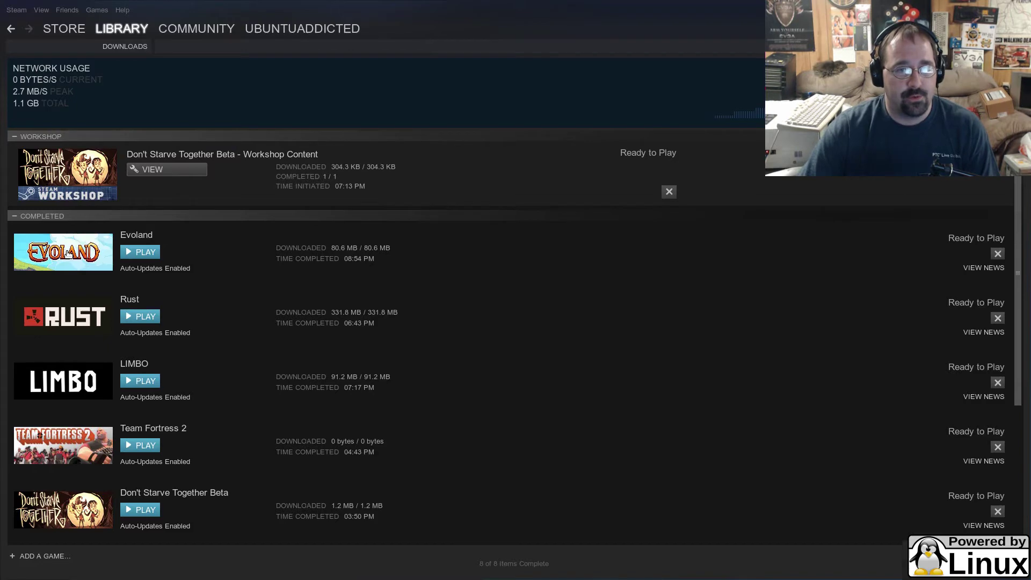
Step: Browse Evoland's local files from the game's properties
{"action": "right_click", "coordinate": [68, 253]}
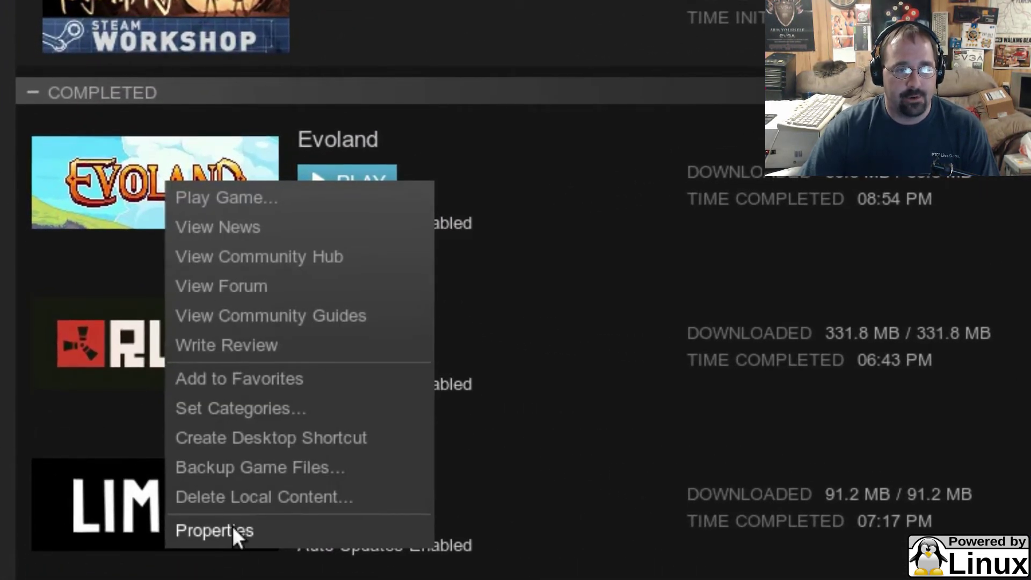
{"action": "left_click", "coordinate": [232, 529]}
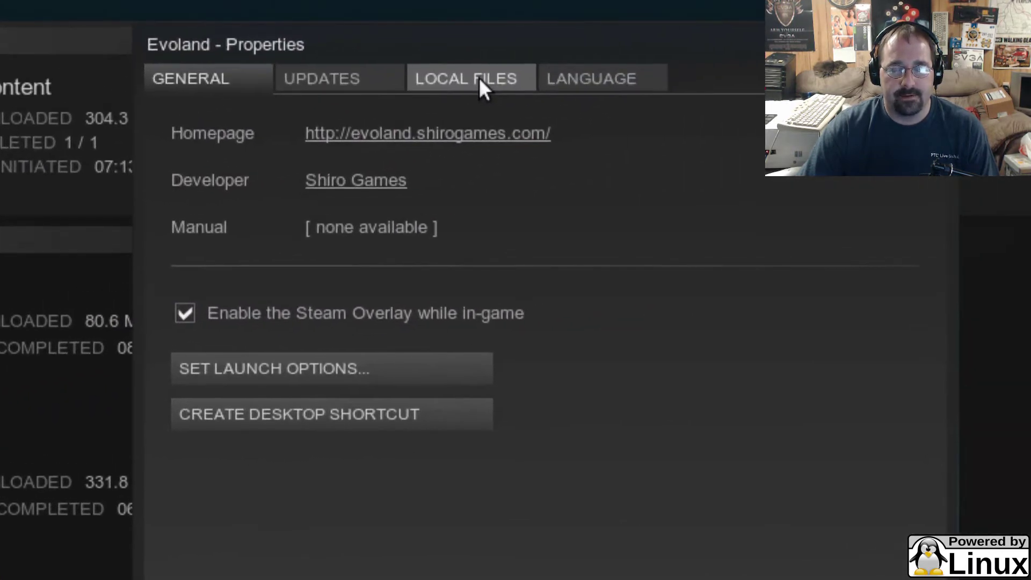
{"action": "left_click", "coordinate": [479, 79]}
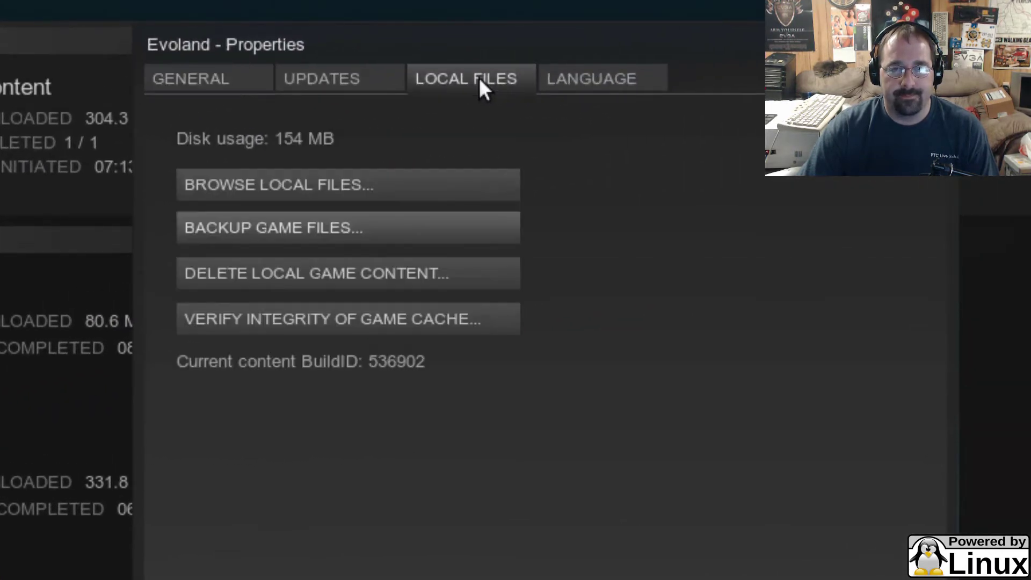
{"action": "left_click", "coordinate": [344, 185]}
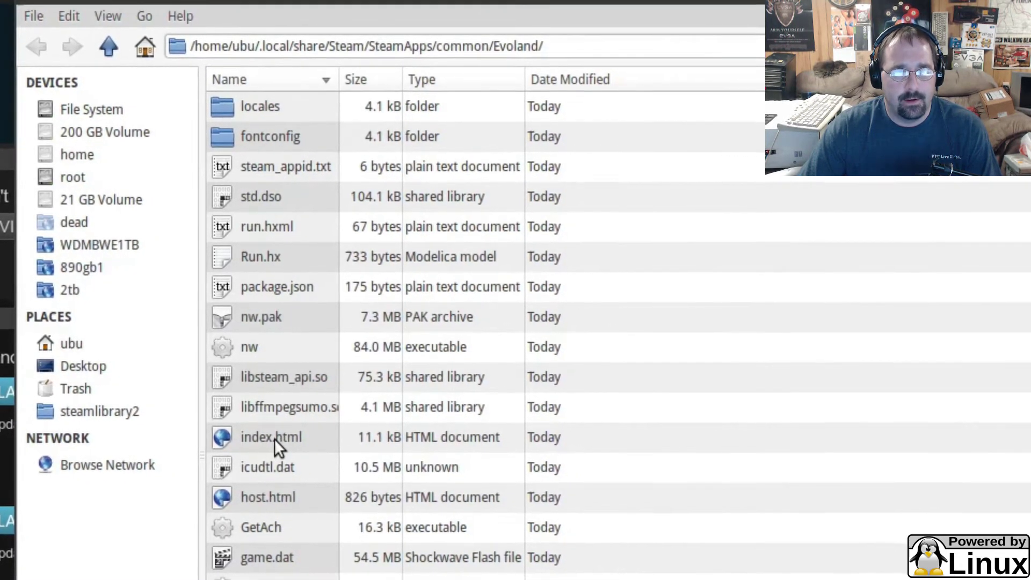
Step: Open index.html from the Evoland folder with Google Chrome
{"action": "left_click", "coordinate": [272, 438]}
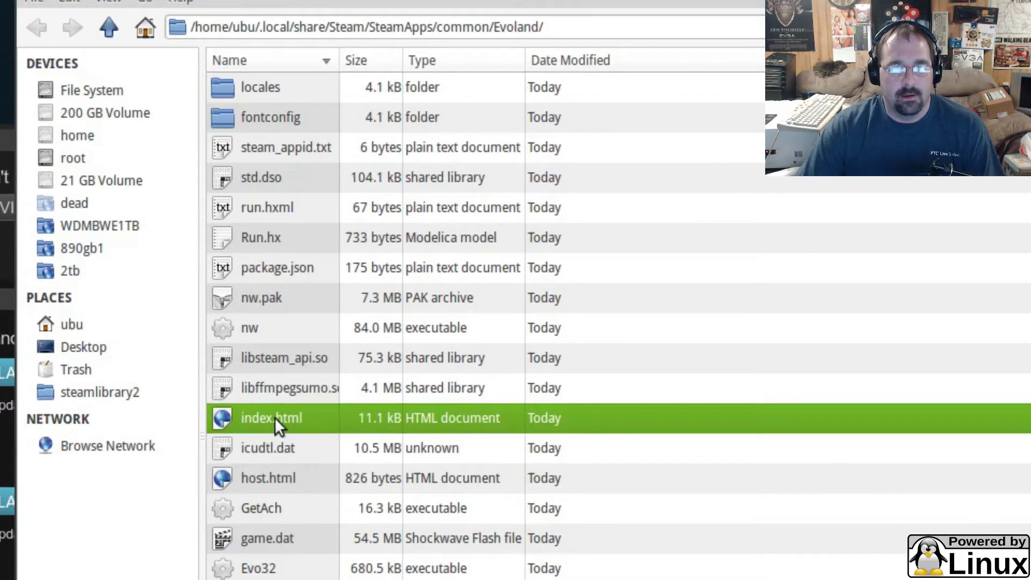
{"action": "right_click", "coordinate": [275, 417]}
{"action": "mouse_move", "coordinate": [313, 454]}
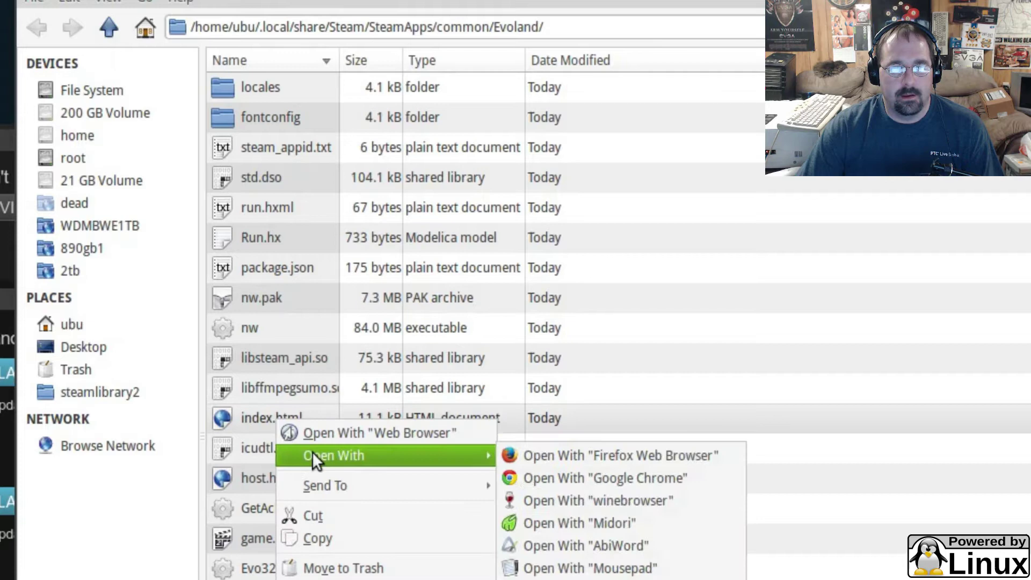
{"action": "left_click", "coordinate": [611, 478]}
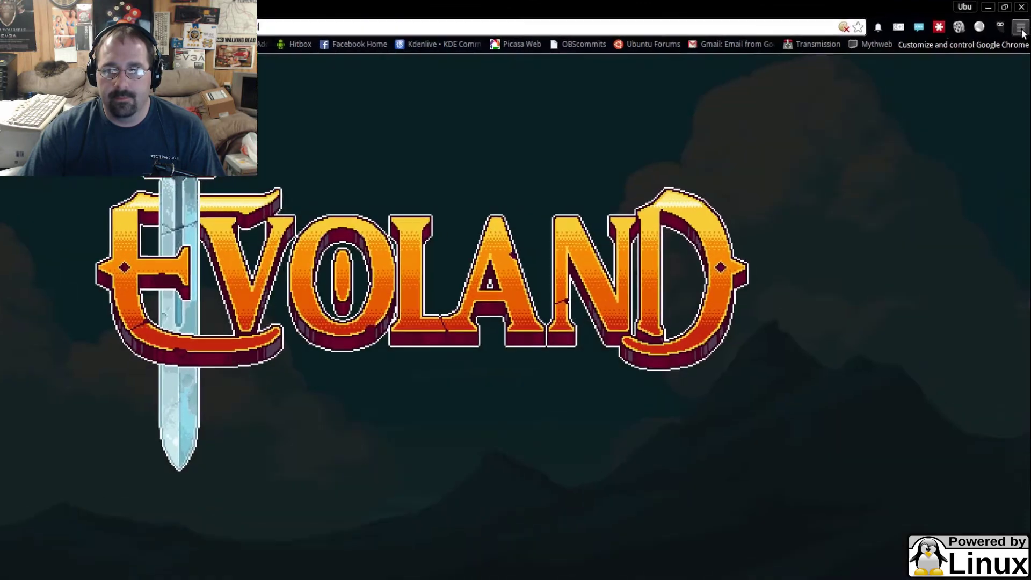
Step: Create Chrome application shortcuts for the Evoland page on the Desktop and in the Applications menu
{"action": "left_click", "coordinate": [1024, 25]}
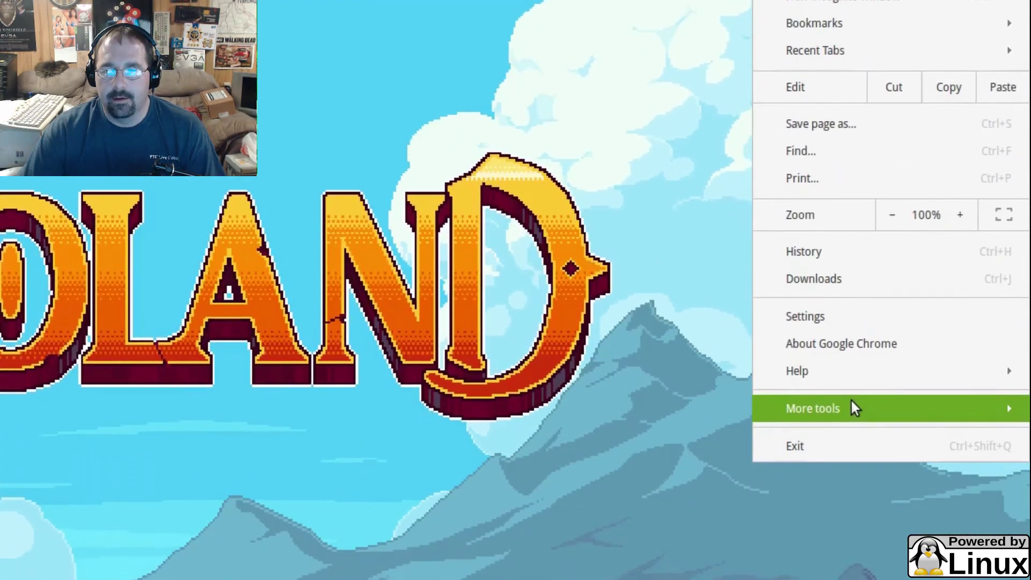
{"action": "mouse_move", "coordinate": [850, 510]}
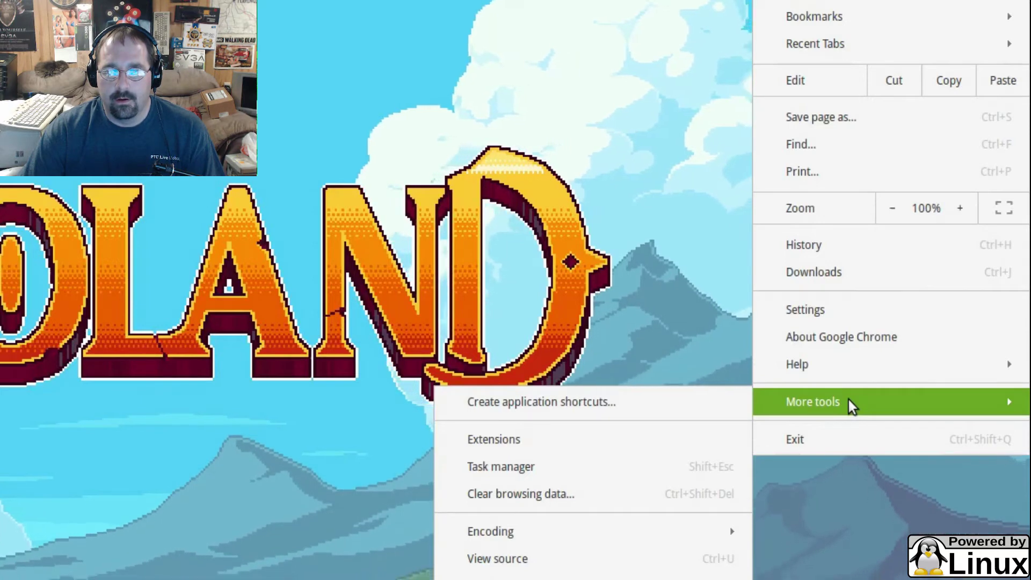
{"action": "left_click", "coordinate": [573, 404]}
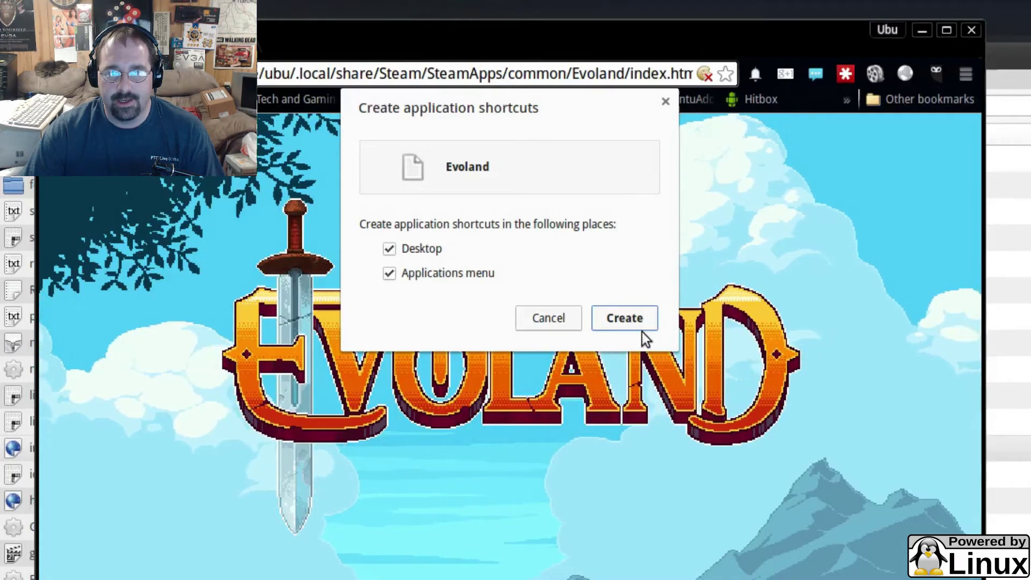
{"action": "left_click", "coordinate": [626, 320]}
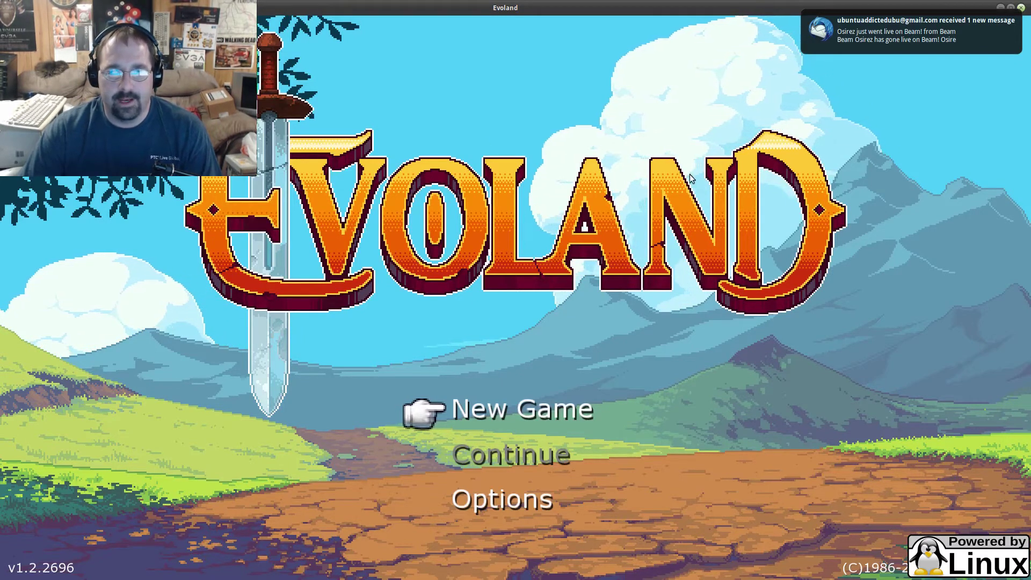
Step: Minimize the Evoland game window and dismiss the new-mail notification
{"action": "left_click", "coordinate": [1000, 7]}
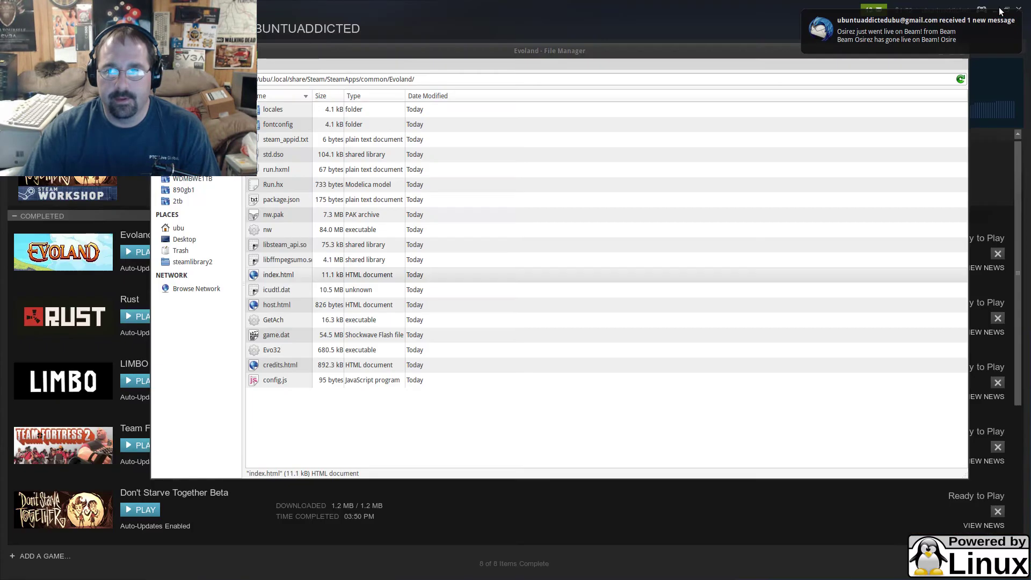
{"action": "left_click", "coordinate": [812, 39]}
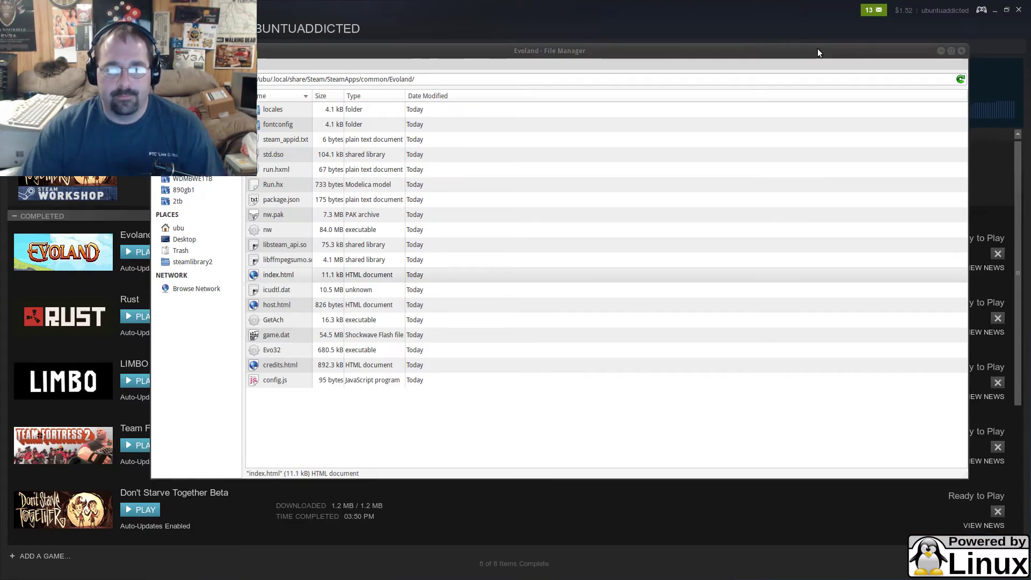
Step: Cycle through the open windows and bring the Evoland game window back to the front
{"action": "key", "text": "alt+Tab"}
{"action": "key", "text": "alt+Tab"}
{"action": "key", "text": "alt+Tab"}
{"action": "key", "text": "alt+Tab"}
{"action": "key", "text": "alt+Tab"}
{"action": "key", "text": "alt+Tab"}
{"action": "key", "text": "alt+Tab"}
{"action": "key", "text": "alt+Tab"}
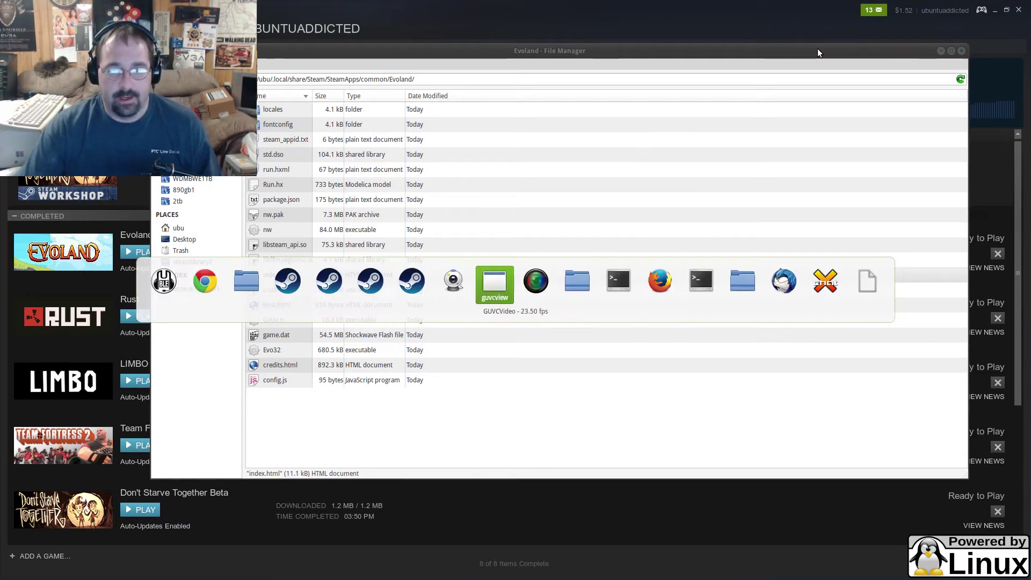
{"action": "key", "text": "alt+Tab"}
{"action": "key", "text": "alt+Tab"}
{"action": "key", "text": "alt+Tab"}
{"action": "key", "text": "alt+Tab"}
{"action": "key", "text": "alt+Tab"}
{"action": "key", "text": "alt+Tab"}
{"action": "key", "text": "alt+Tab"}
{"action": "key", "text": "alt+Tab"}
{"action": "key", "text": "alt+Tab"}
{"action": "key", "text": "alt+Tab"}
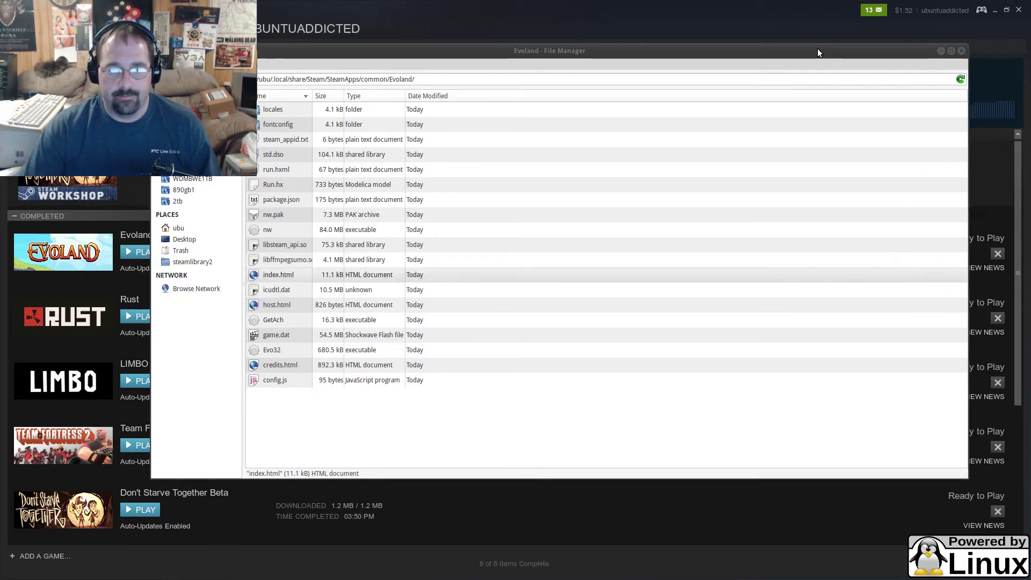
{"action": "key", "text": "alt+Tab"}
{"action": "key", "text": "alt+Tab"}
{"action": "key", "text": "alt+Tab"}
{"action": "key", "text": "alt+Tab"}
{"action": "key", "text": "alt+Tab"}
{"action": "key", "text": "alt+Tab"}
{"action": "key", "text": "alt+Tab"}
{"action": "key", "text": "alt+Tab"}
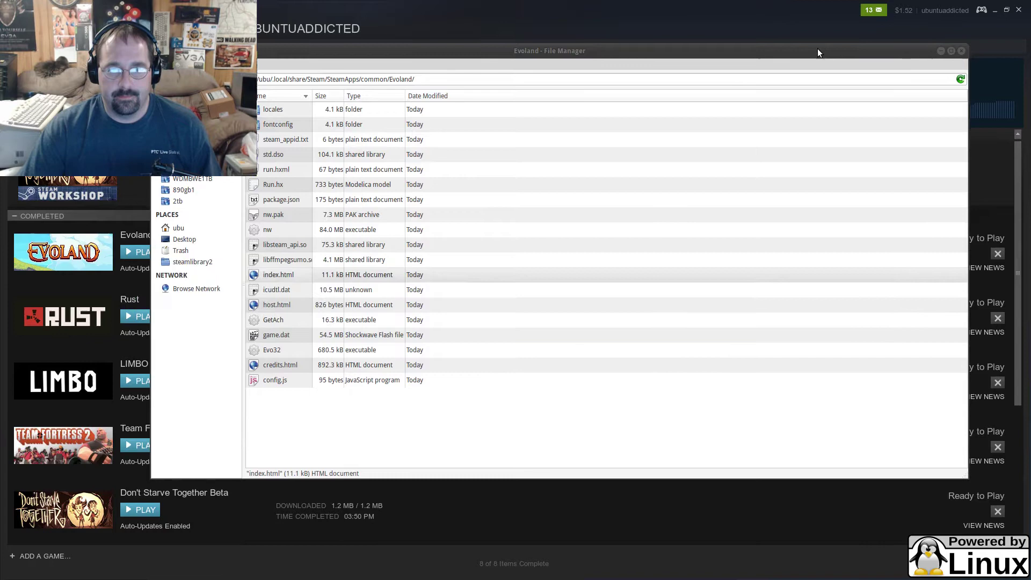
{"action": "key", "text": "alt+Tab"}
{"action": "key", "text": "alt+Tab"}
{"action": "key", "text": "alt+Tab"}
{"action": "key", "text": "alt+Tab"}
{"action": "key", "text": "alt+Tab"}
{"action": "key", "text": "alt+Tab"}
{"action": "key", "text": "alt+Tab"}
{"action": "key", "text": "alt+Tab"}
{"action": "key", "text": "alt+Tab"}
{"action": "key", "text": "alt+Tab"}
{"action": "key", "text": "alt+Tab"}
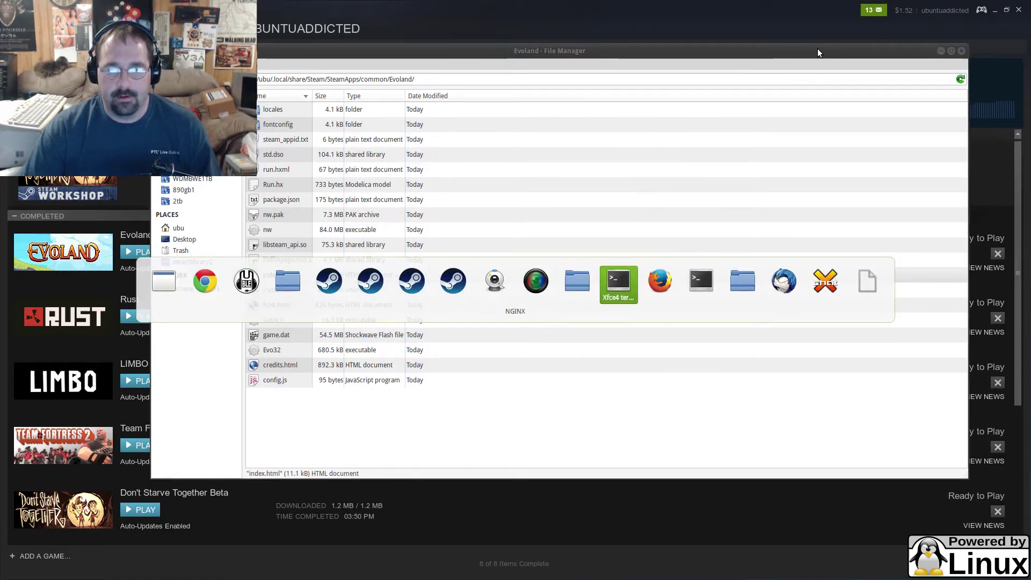
{"action": "key", "text": "alt+Tab"}
{"action": "key", "text": "alt+Tab"}
{"action": "key", "text": "alt+Tab"}
{"action": "key", "text": "alt+Tab"}
{"action": "key", "text": "alt+Tab"}
{"action": "key", "text": "alt+Tab"}
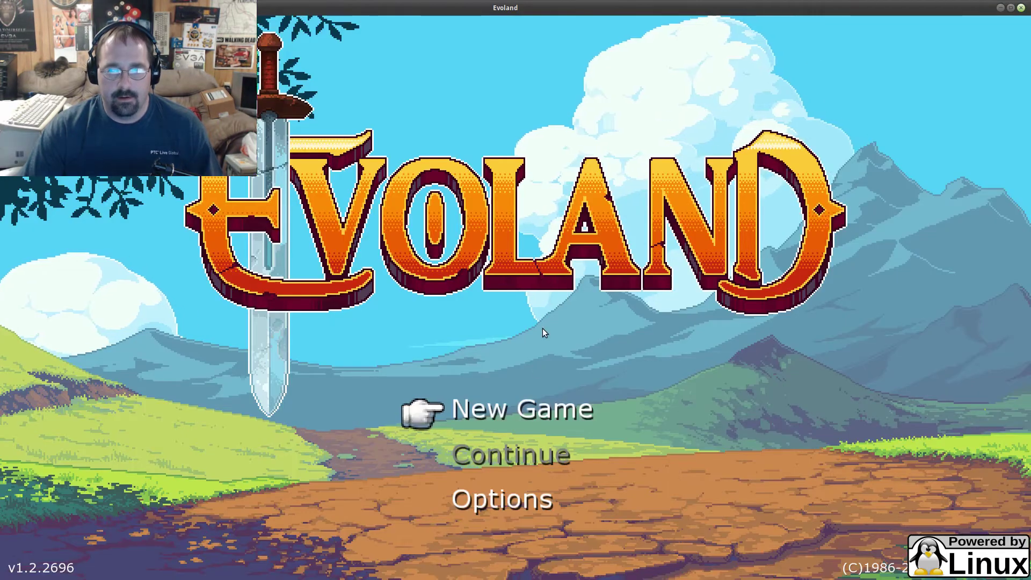
Step: Close the Evoland game window and minimize the Steam and file manager windows to reveal the desktop
{"action": "left_click", "coordinate": [1021, 7]}
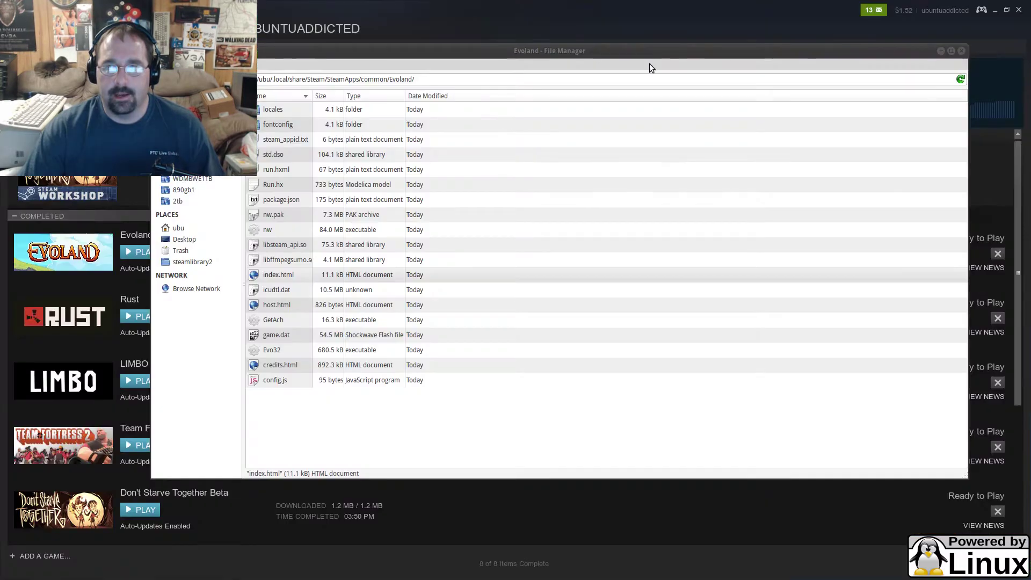
{"action": "left_click", "coordinate": [996, 9]}
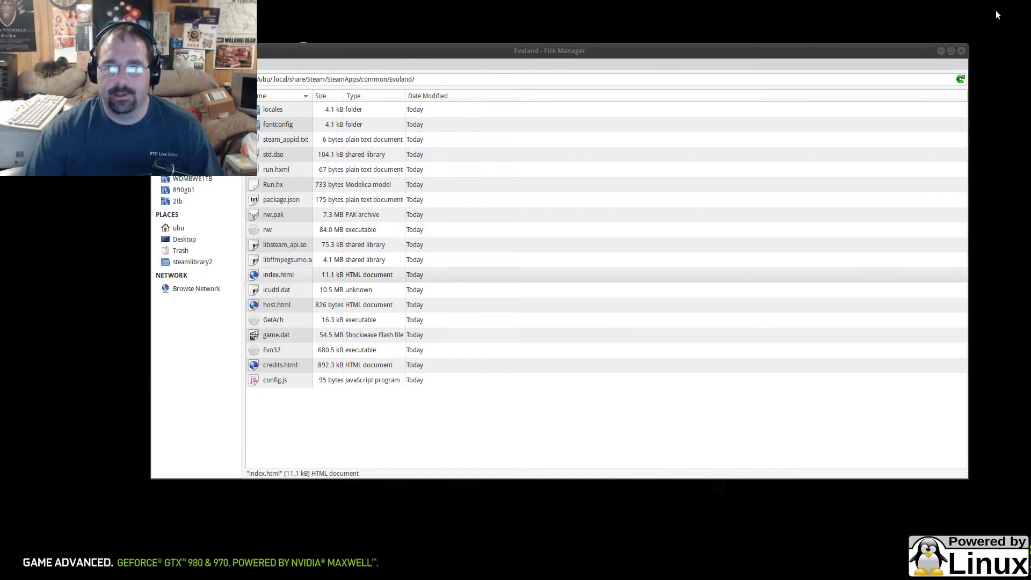
{"action": "left_click", "coordinate": [940, 49]}
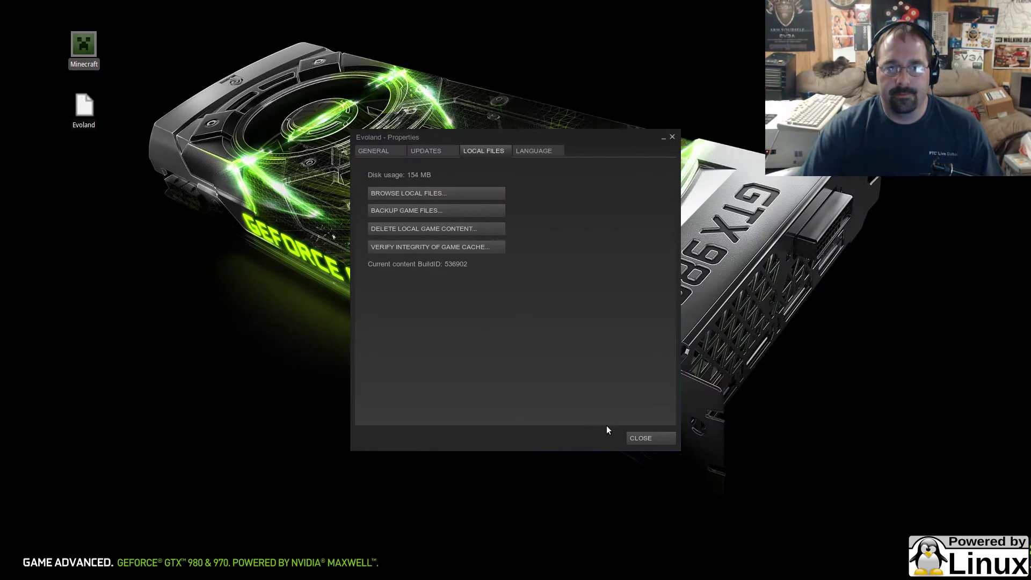
Step: Close the leftover Evoland properties and install dialogs and open the Evoland desktop launcher for editing
{"action": "left_click", "coordinate": [639, 438]}
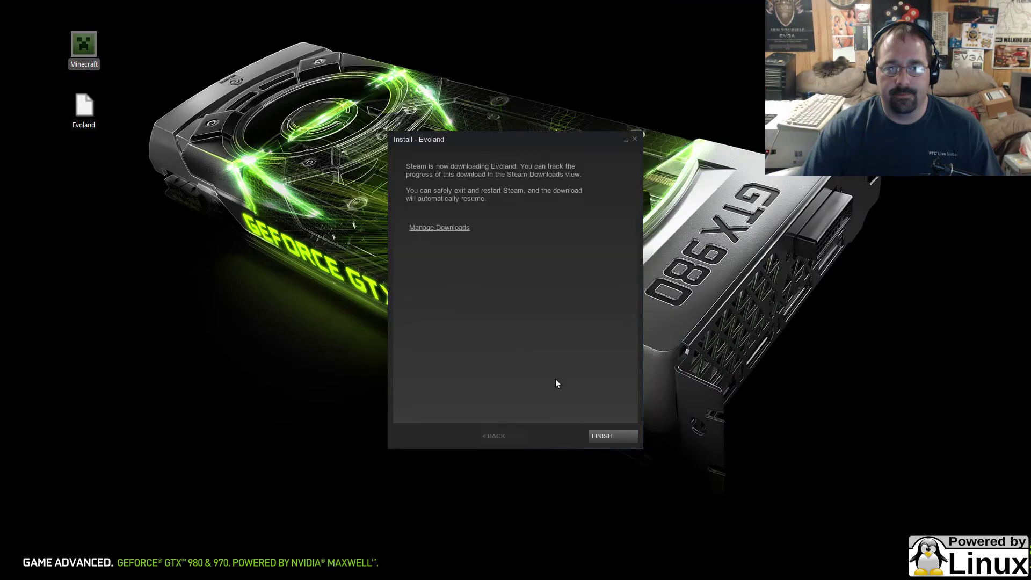
{"action": "left_click", "coordinate": [616, 437]}
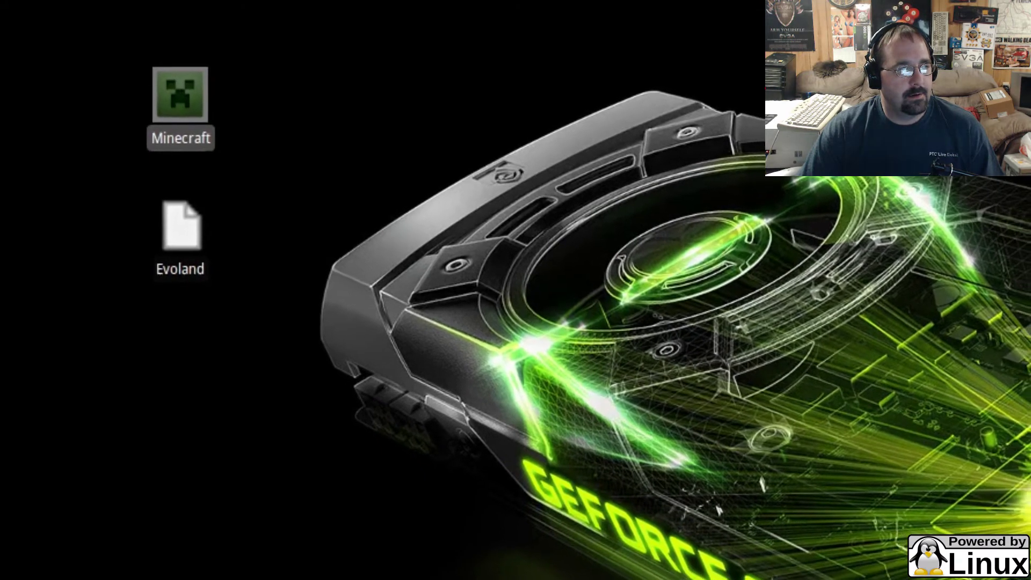
{"action": "right_click", "coordinate": [169, 231]}
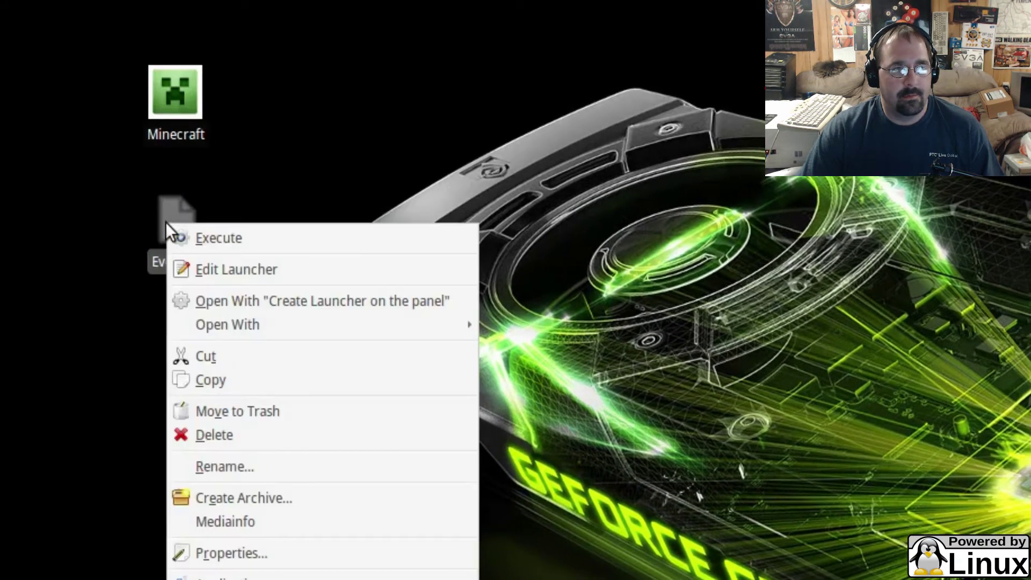
{"action": "left_click", "coordinate": [210, 269]}
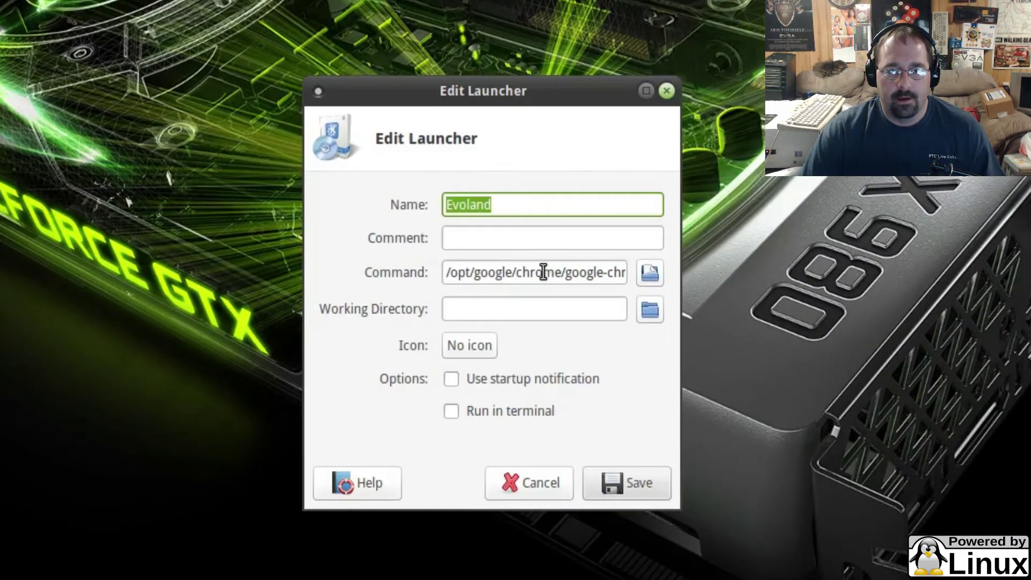
Step: Open the icon chooser for the Evoland launcher and check the available icon sources
{"action": "left_click", "coordinate": [469, 345]}
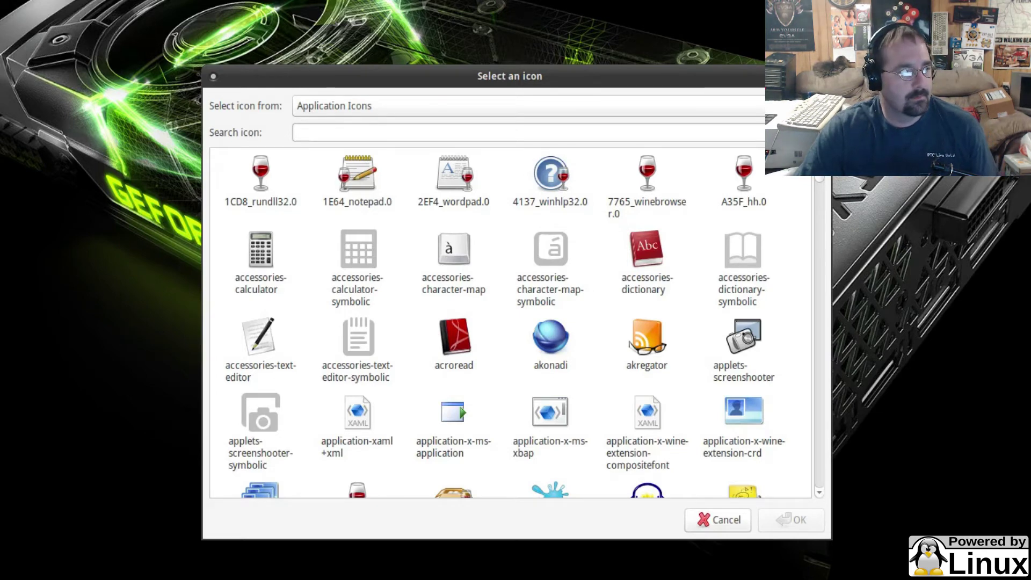
{"action": "left_click", "coordinate": [731, 106]}
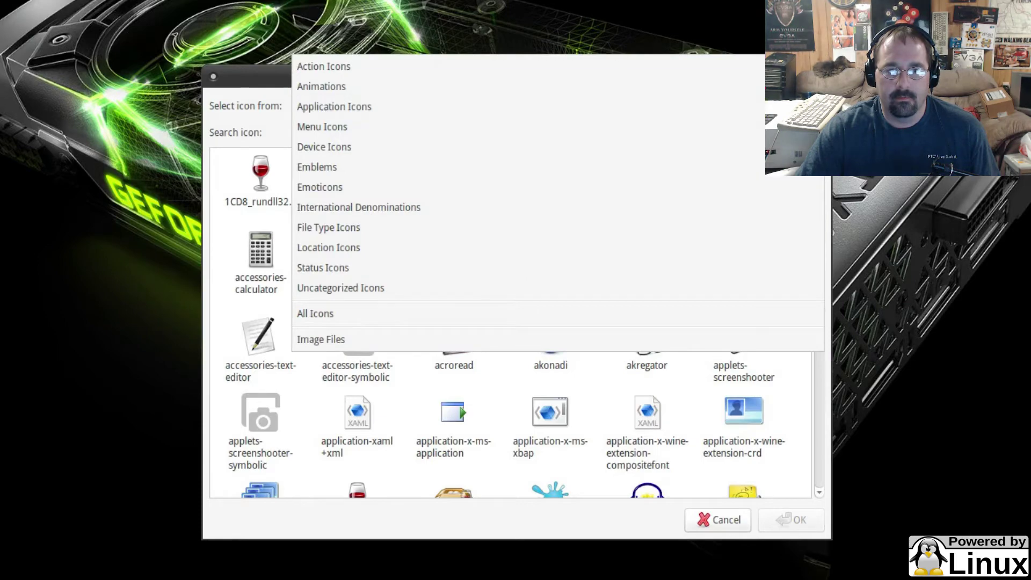
{"action": "key", "text": "Return"}
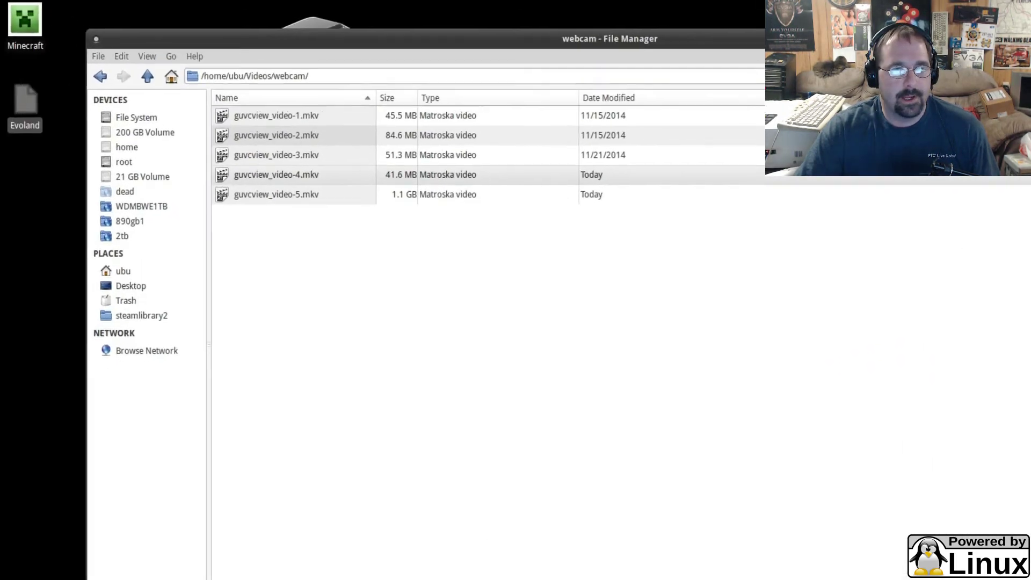
Step: Browse the home folder in the file manager to the hidden .icons folder and select EvoIcon128.png
{"action": "left_click", "coordinate": [81, 316]}
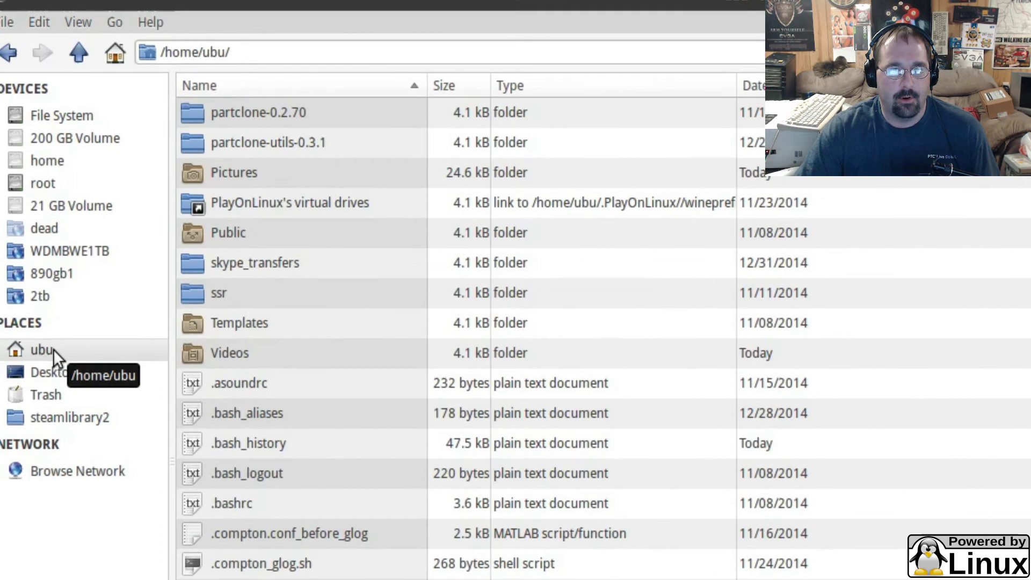
{"action": "scroll", "coordinate": [305, 357], "scroll_direction": "up", "scroll_amount": 10}
{"action": "scroll", "coordinate": [305, 356], "scroll_direction": "up", "scroll_amount": 9}
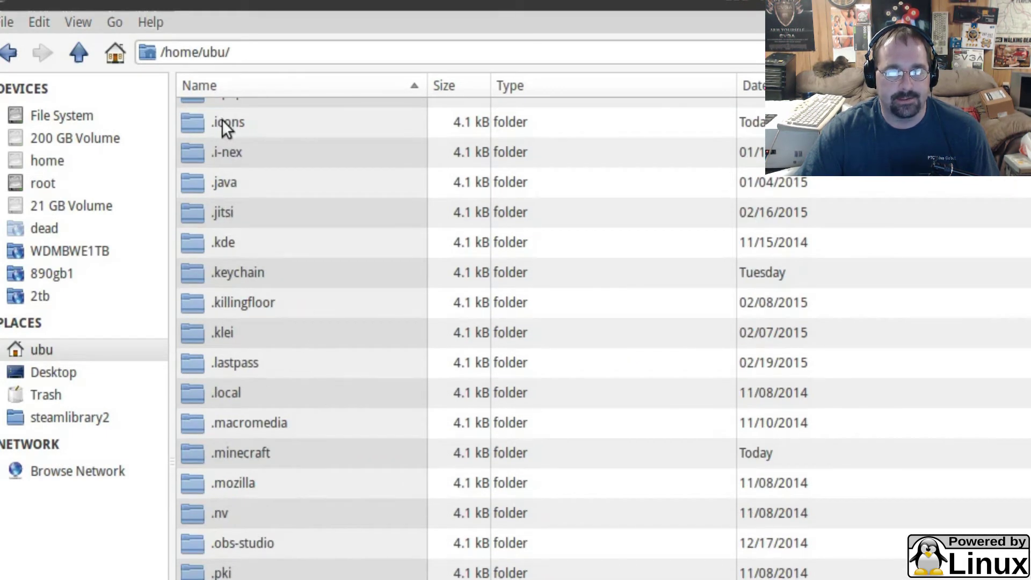
{"action": "scroll", "coordinate": [224, 121], "scroll_direction": "up", "scroll_amount": 1}
{"action": "double_click", "coordinate": [228, 205]}
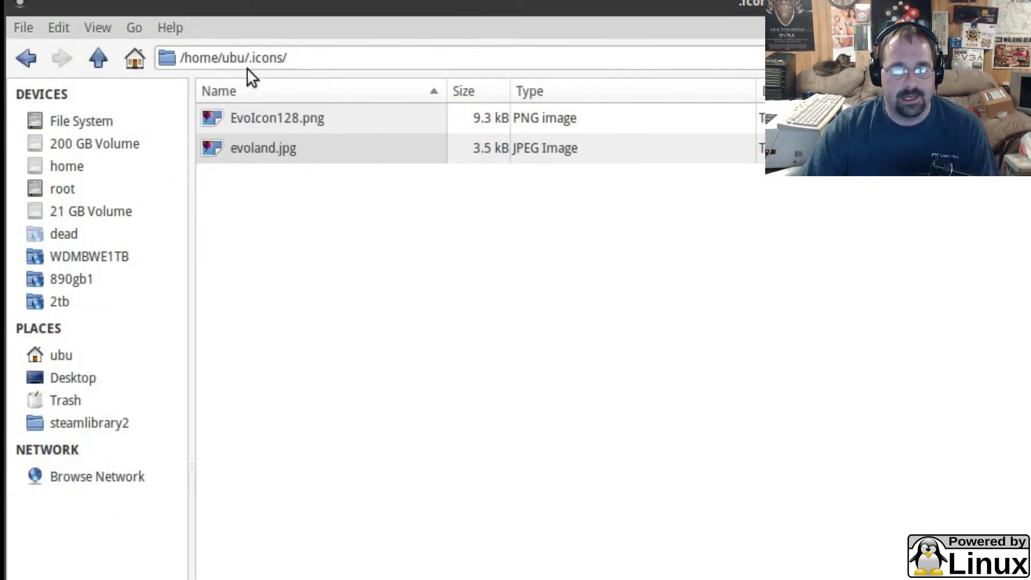
{"action": "left_click", "coordinate": [282, 128]}
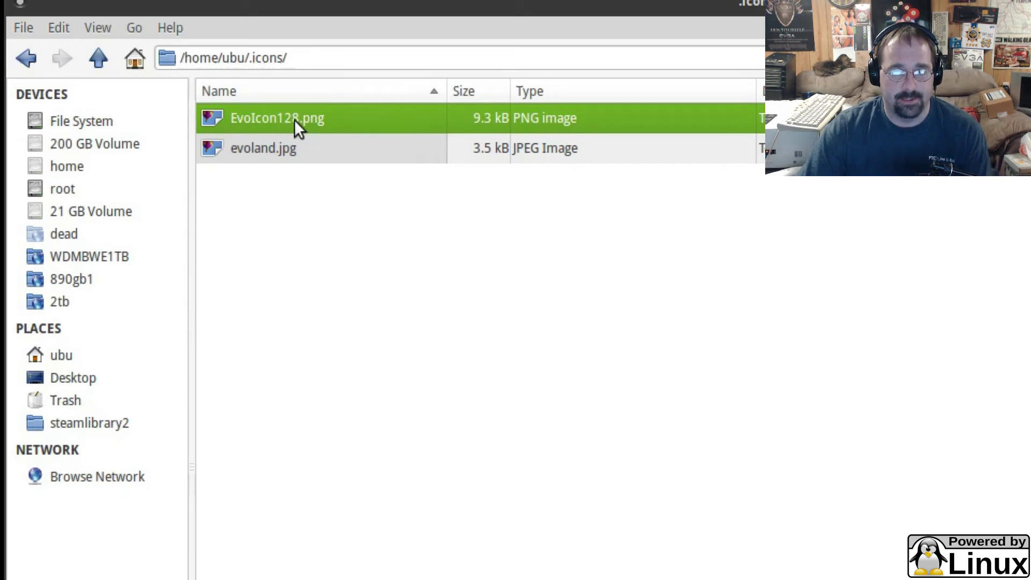
Step: Search all icons for "evo" and choose EvoIcon128 as the Evoland launcher's icon
{"action": "left_click_drag", "start_coordinate": [751, 5], "coordinate": [570, 372]}
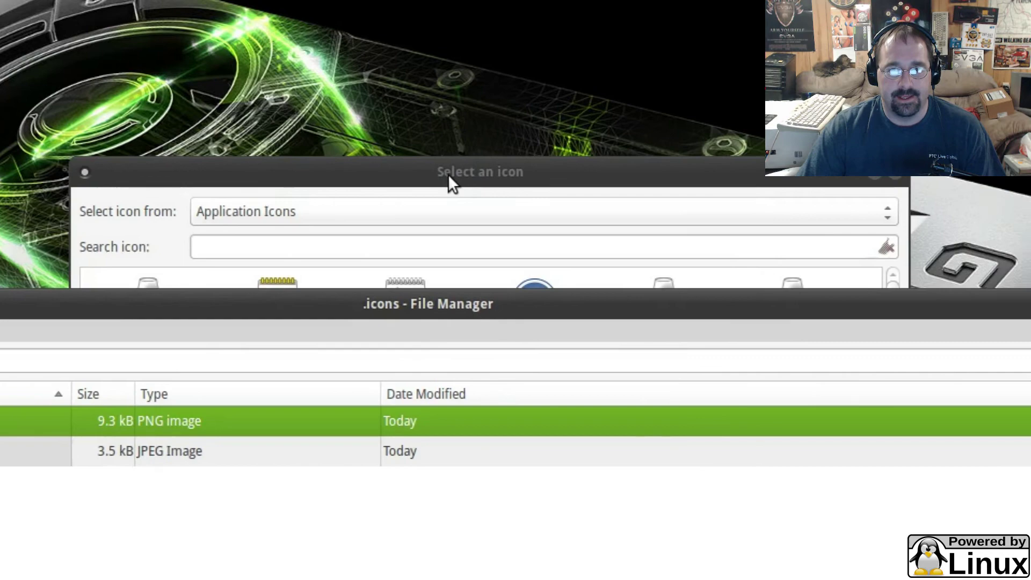
{"action": "left_click_drag", "start_coordinate": [449, 175], "coordinate": [423, 59]}
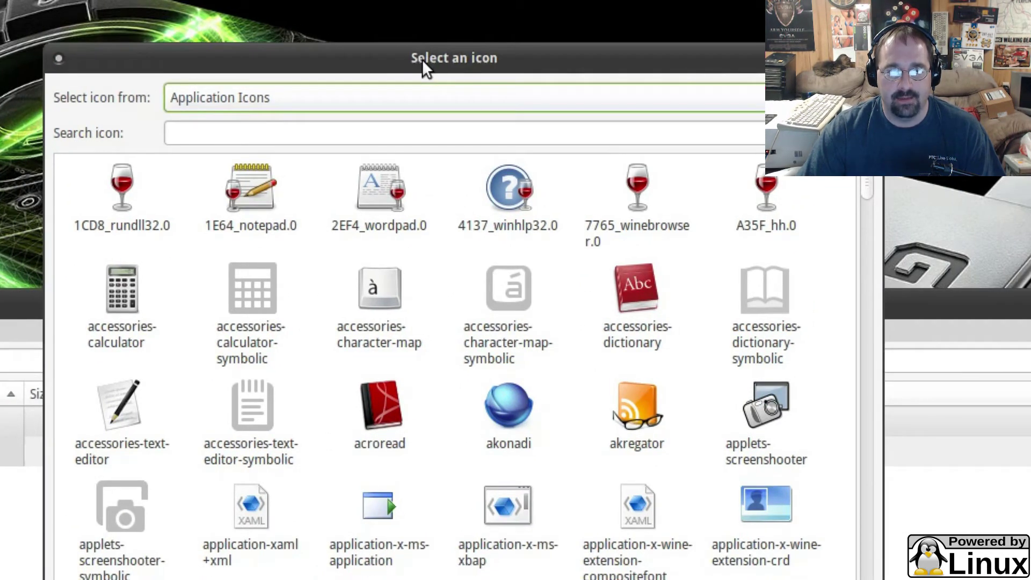
{"action": "left_click", "coordinate": [491, 106]}
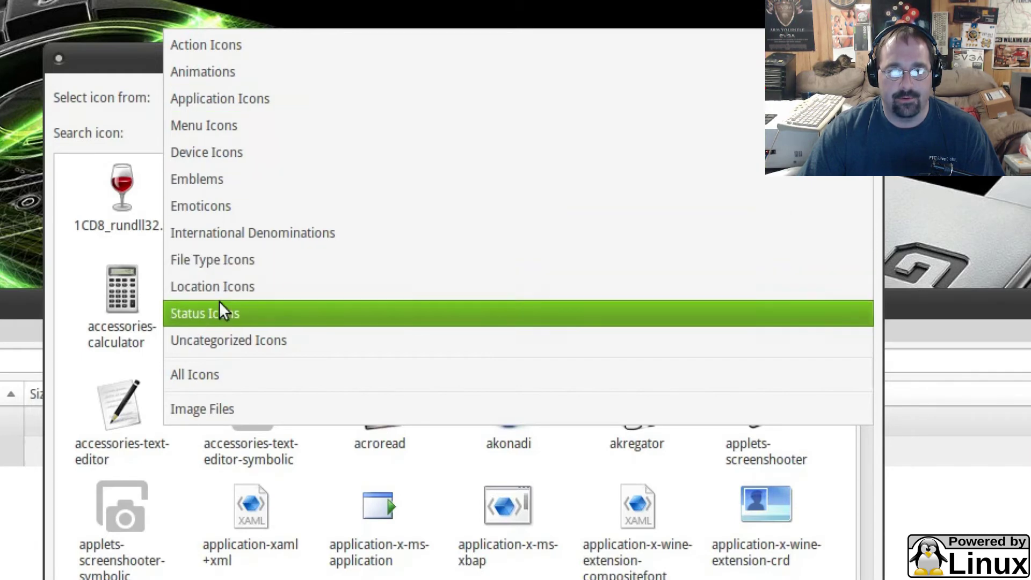
{"action": "left_click", "coordinate": [221, 374]}
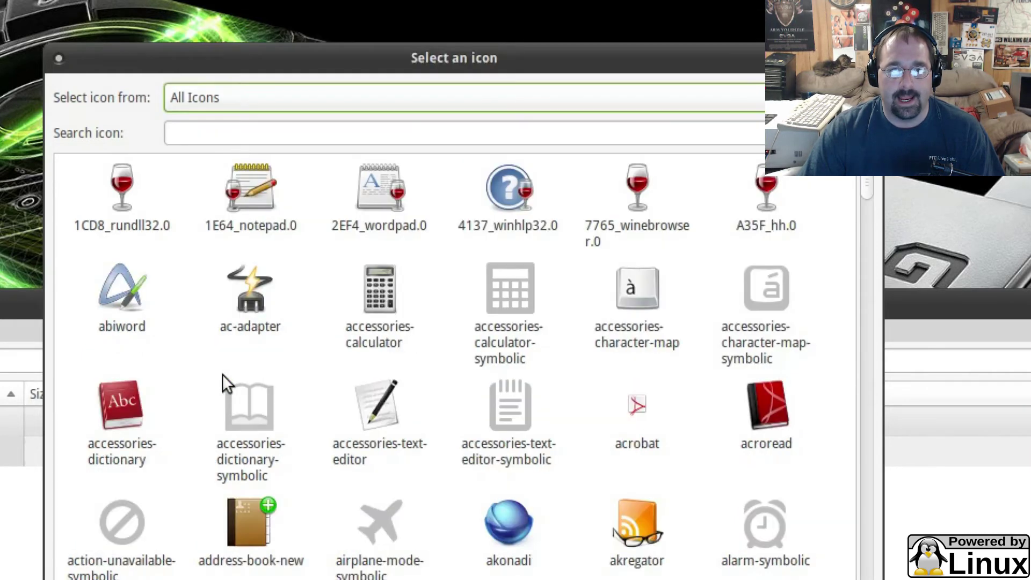
{"action": "left_click", "coordinate": [214, 140]}
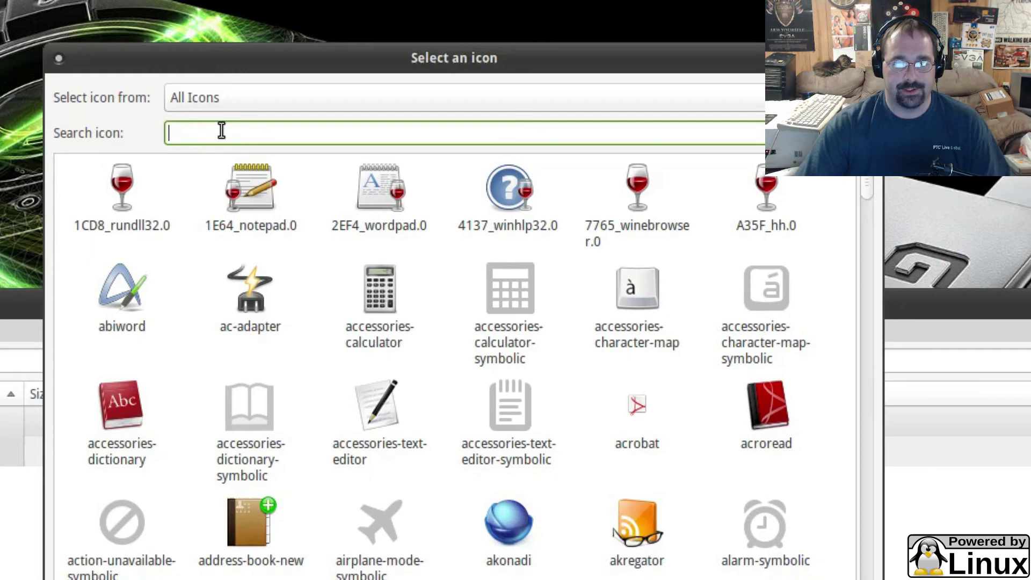
{"action": "type", "text": "evo"}
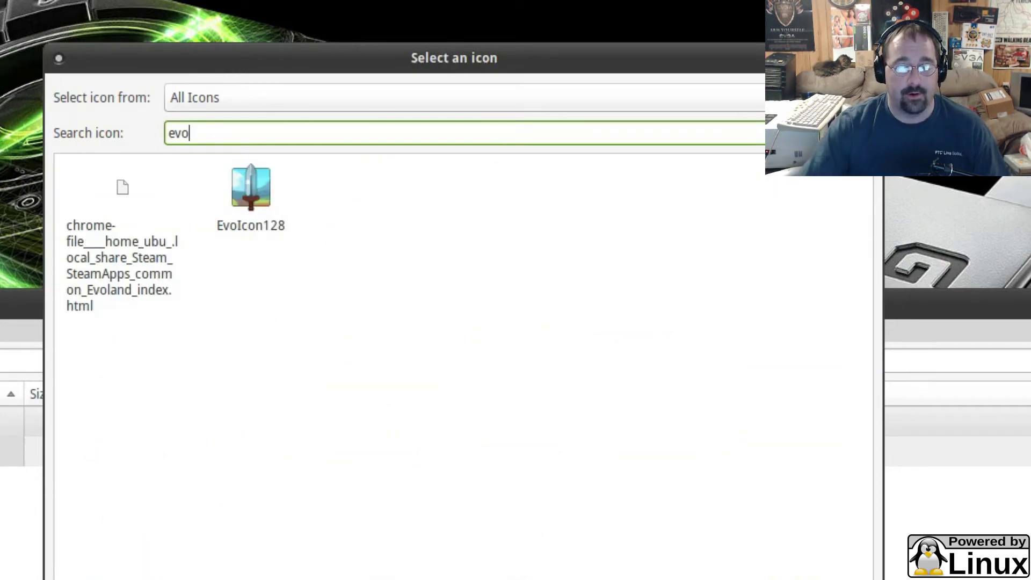
{"action": "left_click", "coordinate": [252, 198]}
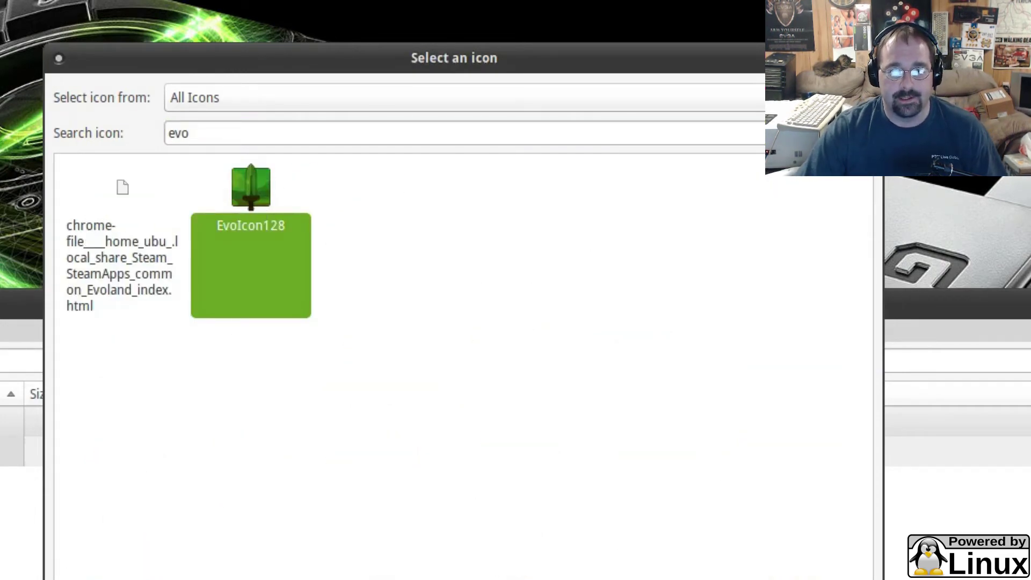
{"action": "double_click", "coordinate": [251, 193]}
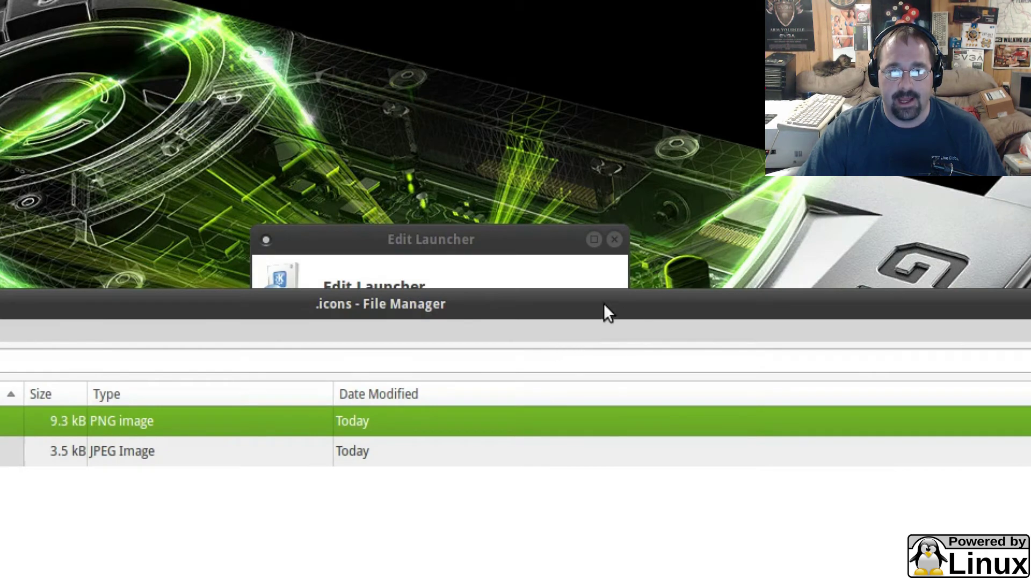
Step: Move the file manager out of the way and save the edited Evoland launcher
{"action": "left_click_drag", "start_coordinate": [604, 304], "coordinate": [445, 579]}
{"action": "left_click_drag", "start_coordinate": [475, 238], "coordinate": [503, 83]}
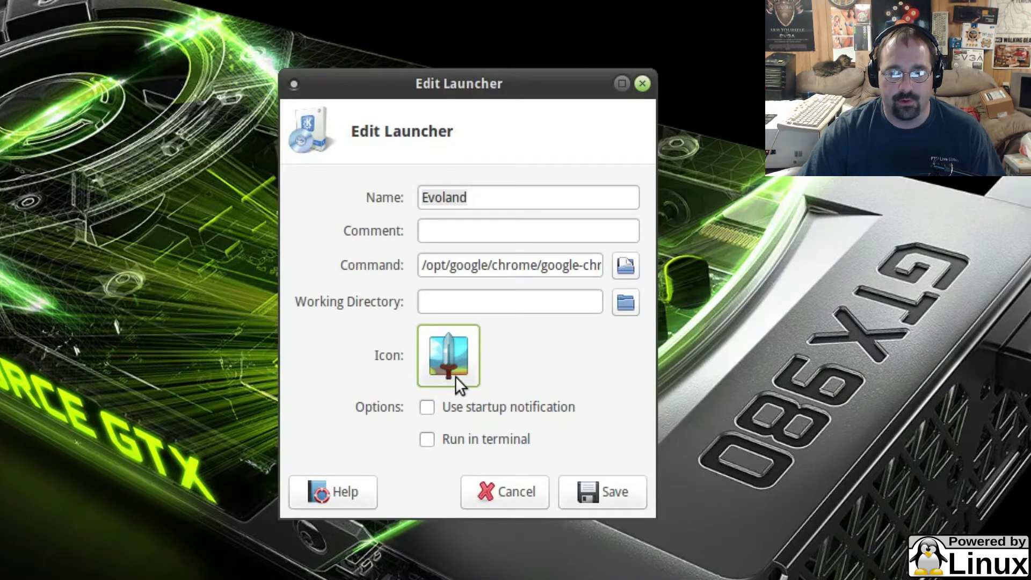
{"action": "left_click", "coordinate": [602, 492]}
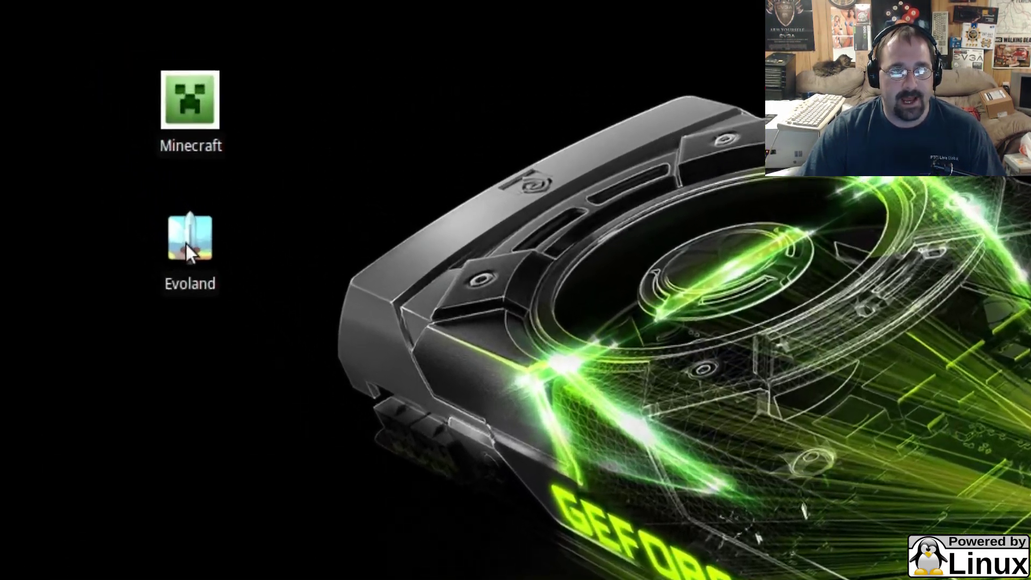
Step: Launch Evoland from its desktop shortcut and switch the game window to fullscreen
{"action": "left_click", "coordinate": [164, 218]}
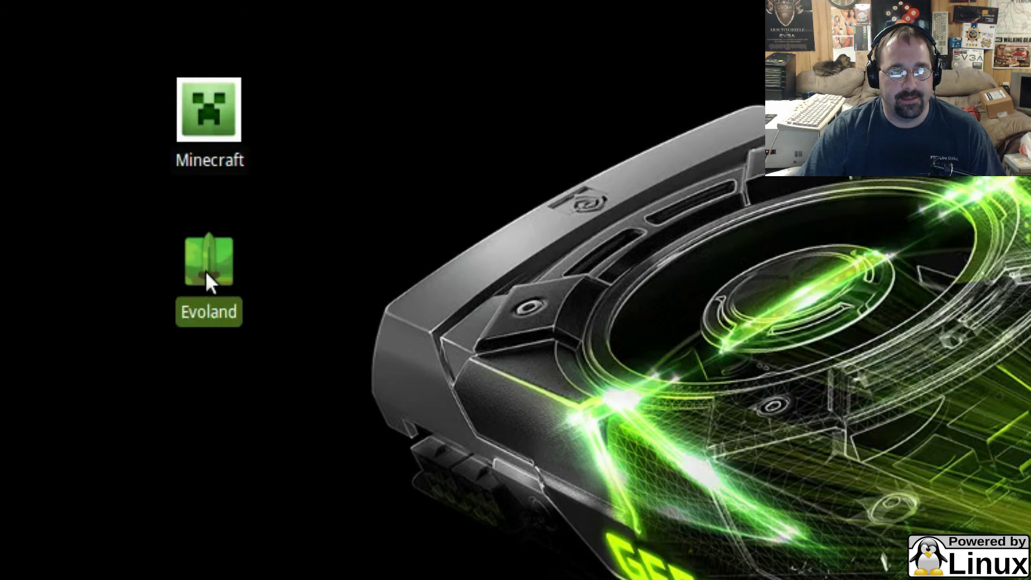
{"action": "double_click", "coordinate": [214, 271]}
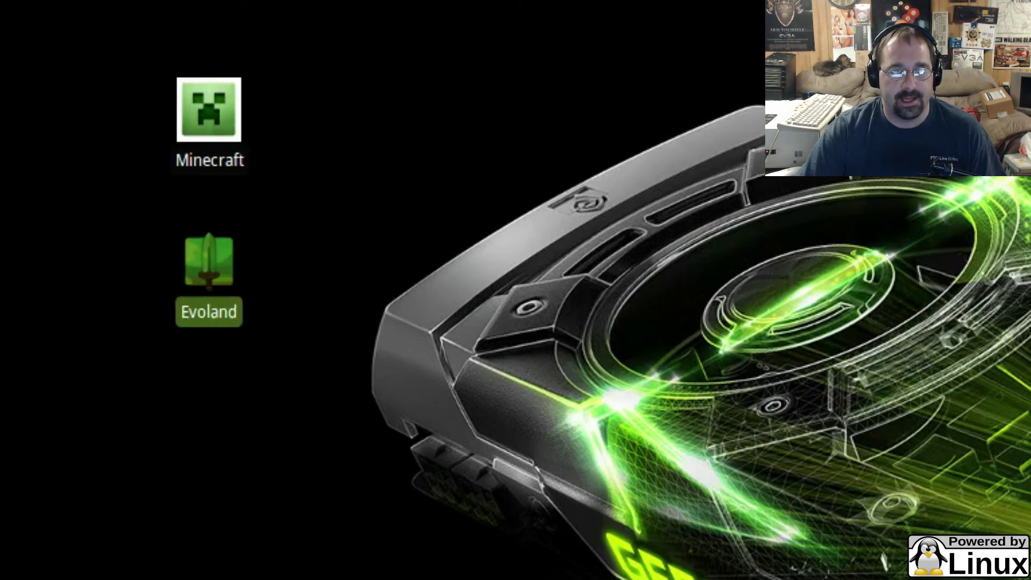
{"action": "left_click", "coordinate": [442, 495]}
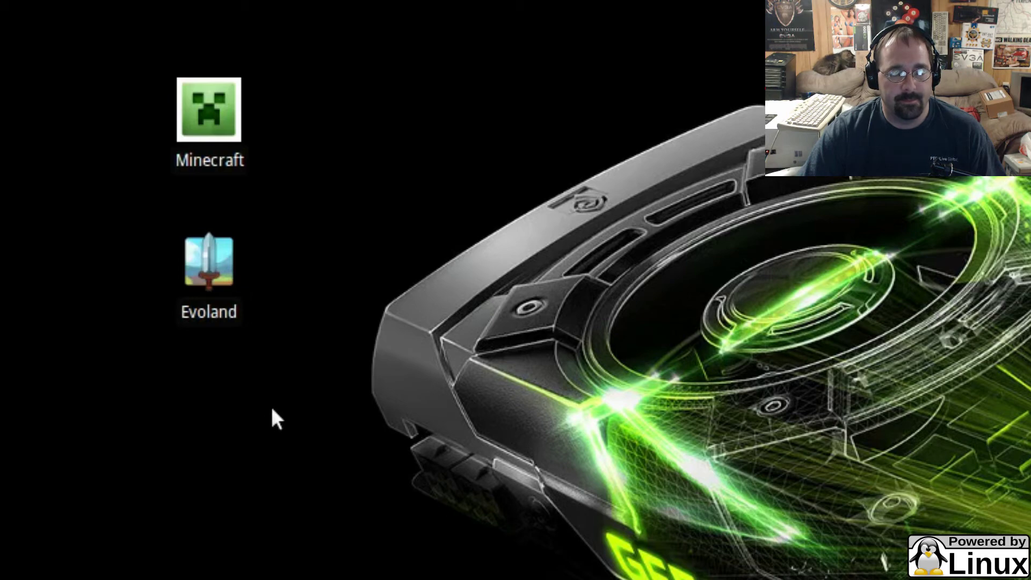
{"action": "double_click", "coordinate": [202, 267]}
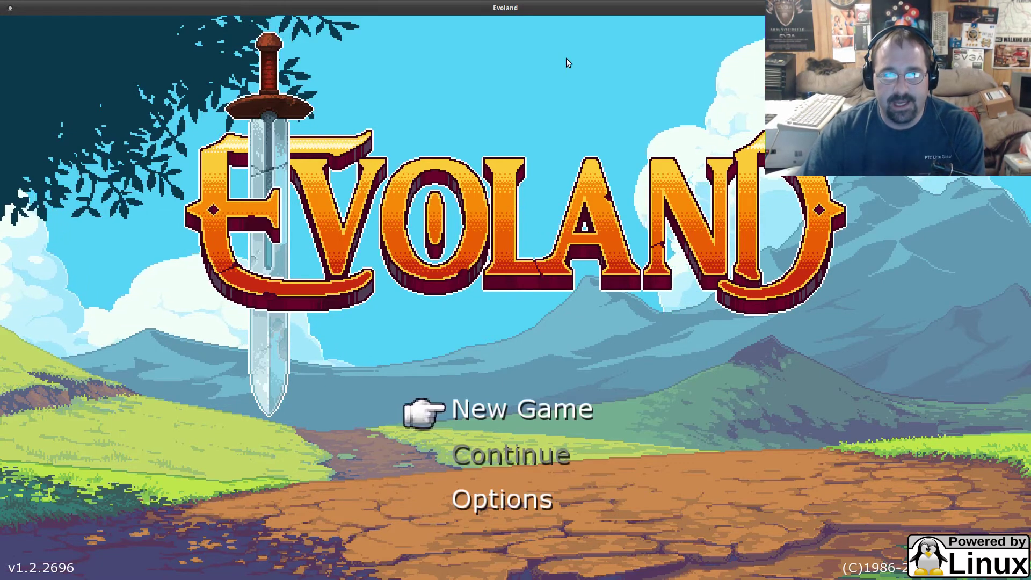
{"action": "right_click", "coordinate": [586, 9]}
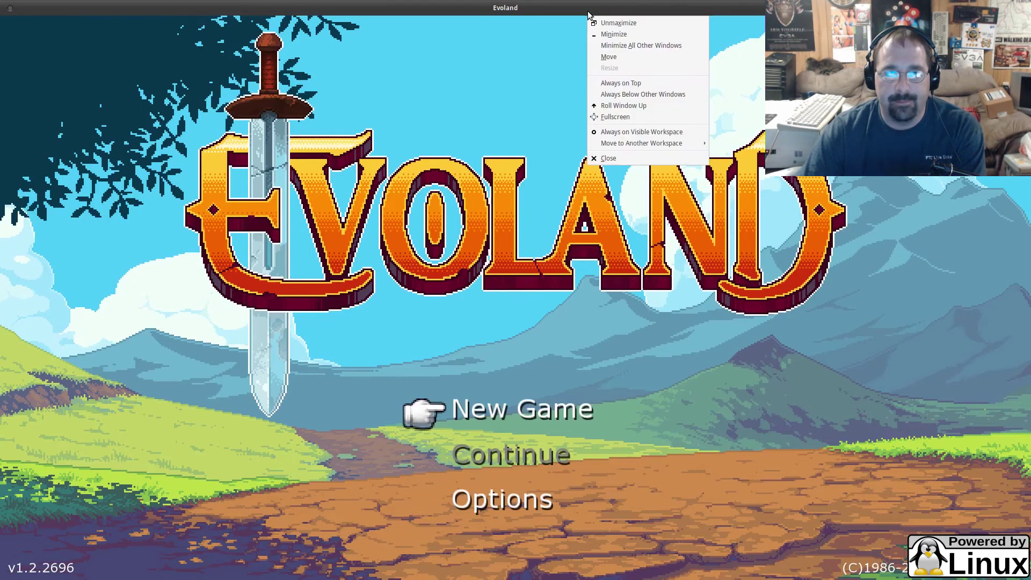
{"action": "left_click", "coordinate": [626, 117]}
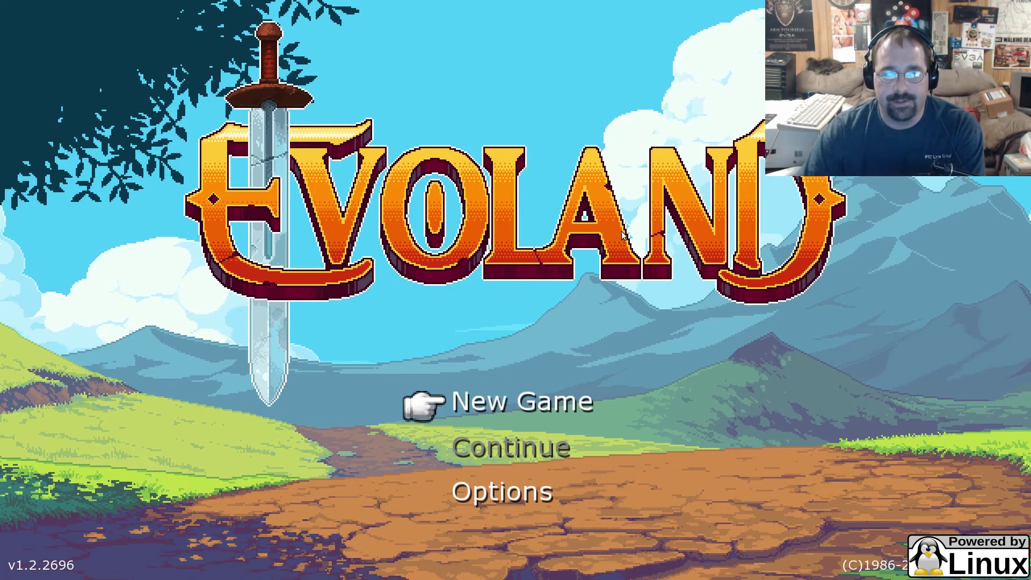
Step: Start a new Evoland game, call up the return-to-main-menu prompt and answer it
{"action": "left_click", "coordinate": [533, 401]}
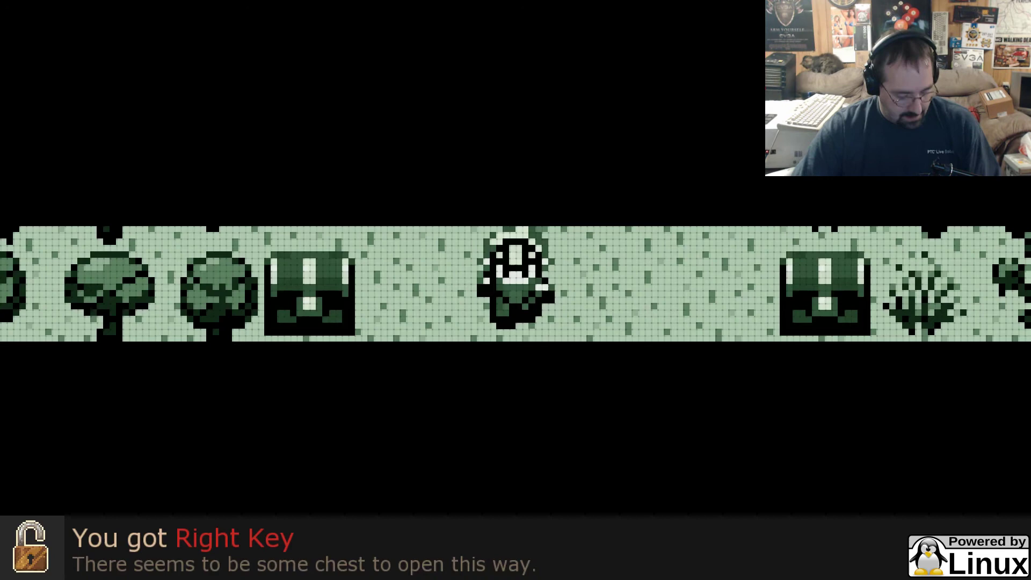
{"action": "key", "text": "Escape"}
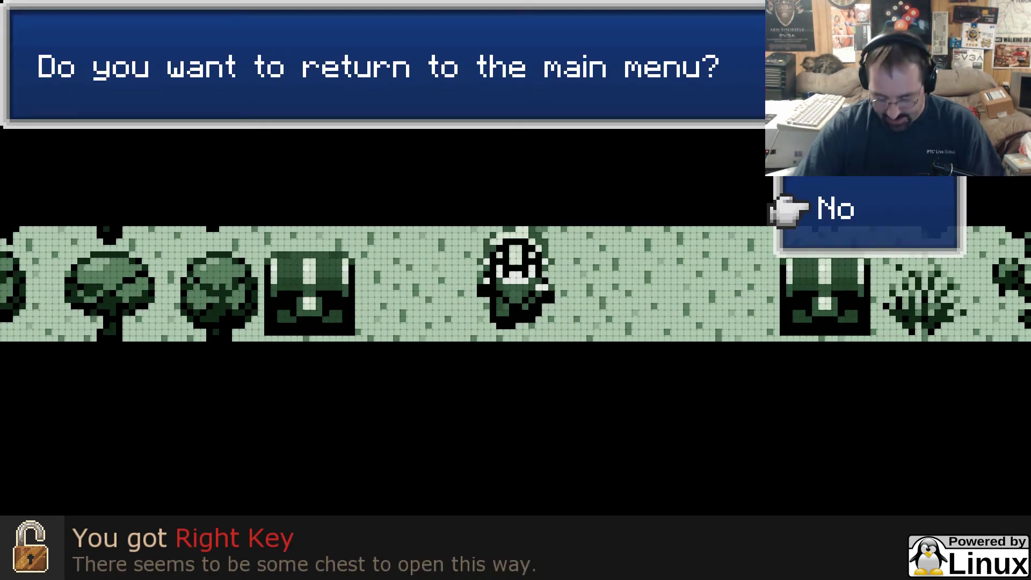
{"action": "key", "text": "Return"}
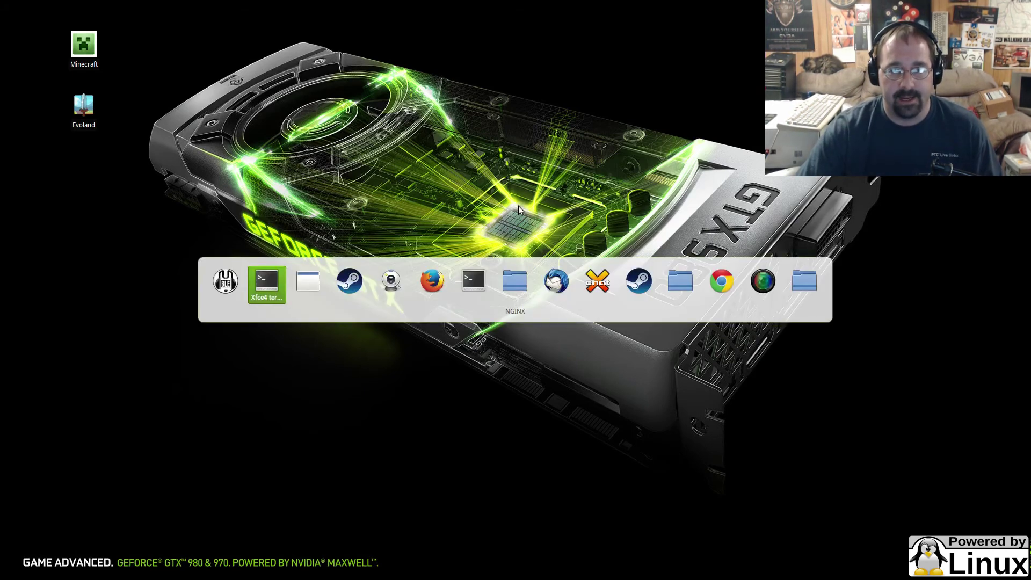
Step: Cycle through the open windows and bring the Steam client to the front
{"action": "key", "text": "alt+Tab"}
{"action": "key", "text": "alt+Tab"}
{"action": "key", "text": "alt+Tab"}
{"action": "key", "text": "alt+Tab"}
{"action": "key", "text": "alt+Tab"}
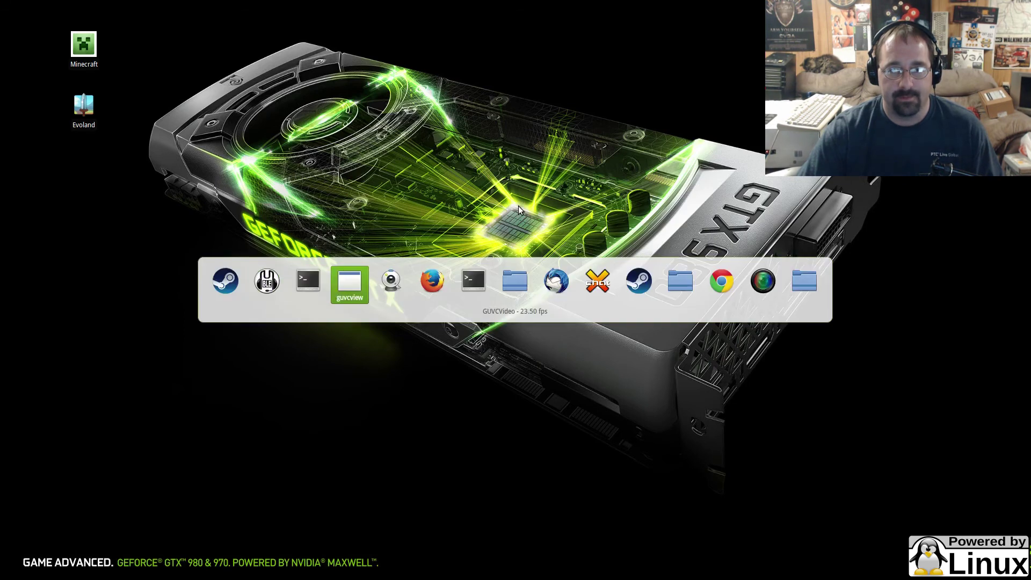
{"action": "key", "text": "alt+Tab"}
{"action": "key", "text": "alt+Tab"}
{"action": "key", "text": "alt+Tab"}
{"action": "key", "text": "alt+Tab"}
{"action": "key", "text": "alt+Tab"}
{"action": "key", "text": "alt+Tab"}
{"action": "key", "text": "alt+Tab"}
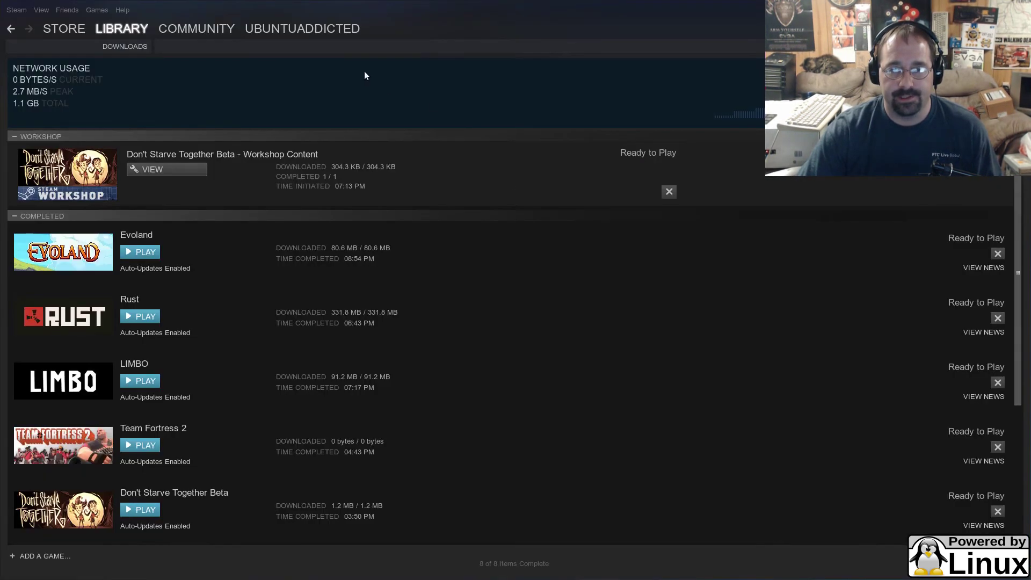
Step: Open the Linux Tech And Gaming group page from the Steam profile's list of groups
{"action": "left_click", "coordinate": [308, 24]}
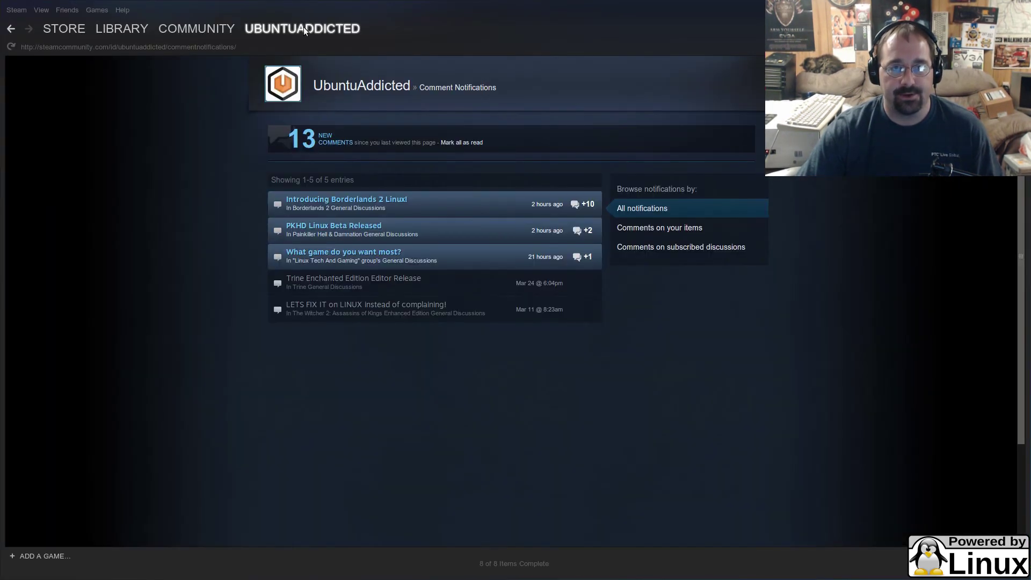
{"action": "left_click", "coordinate": [304, 27]}
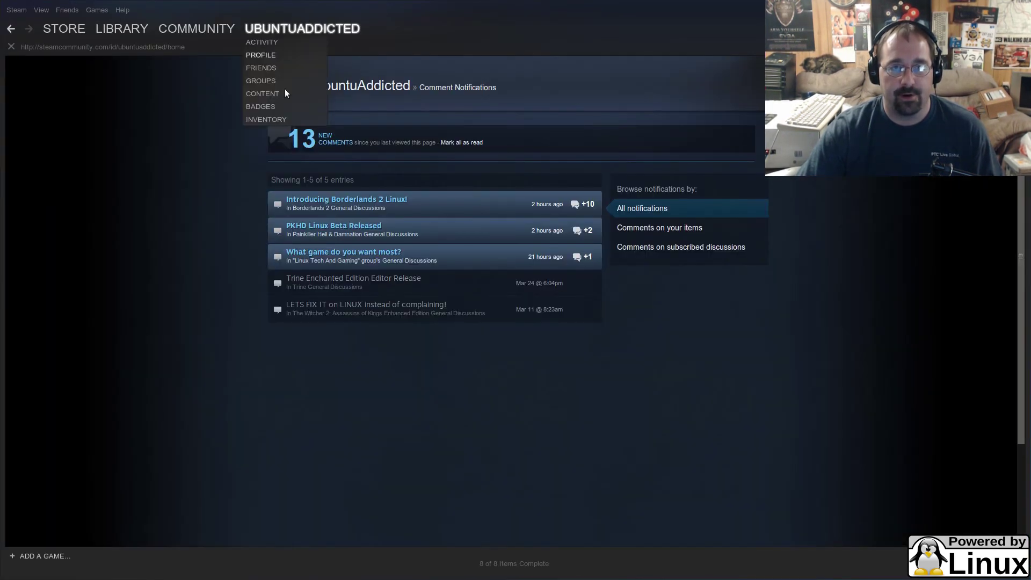
{"action": "left_click", "coordinate": [271, 82]}
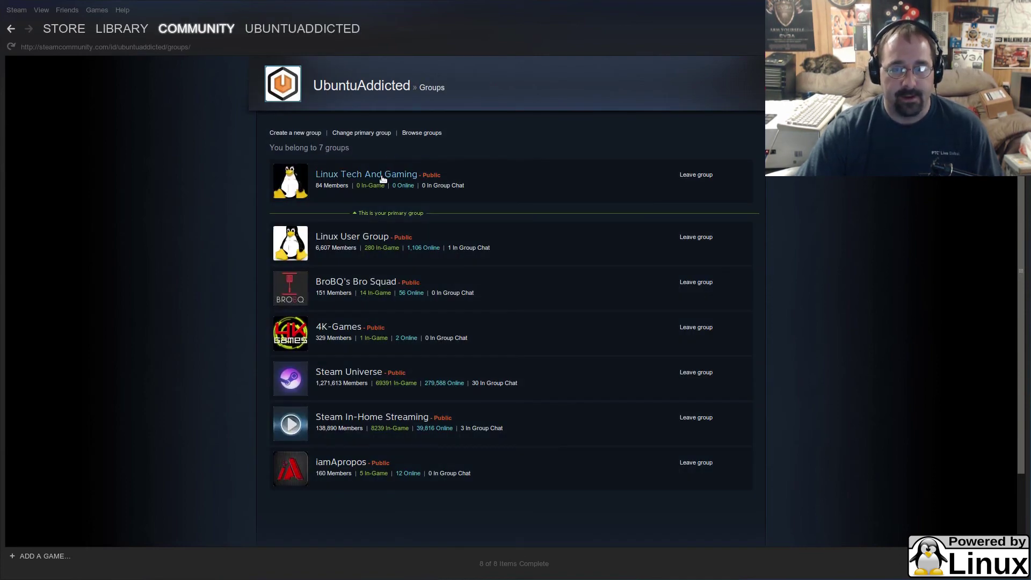
{"action": "left_click", "coordinate": [383, 179]}
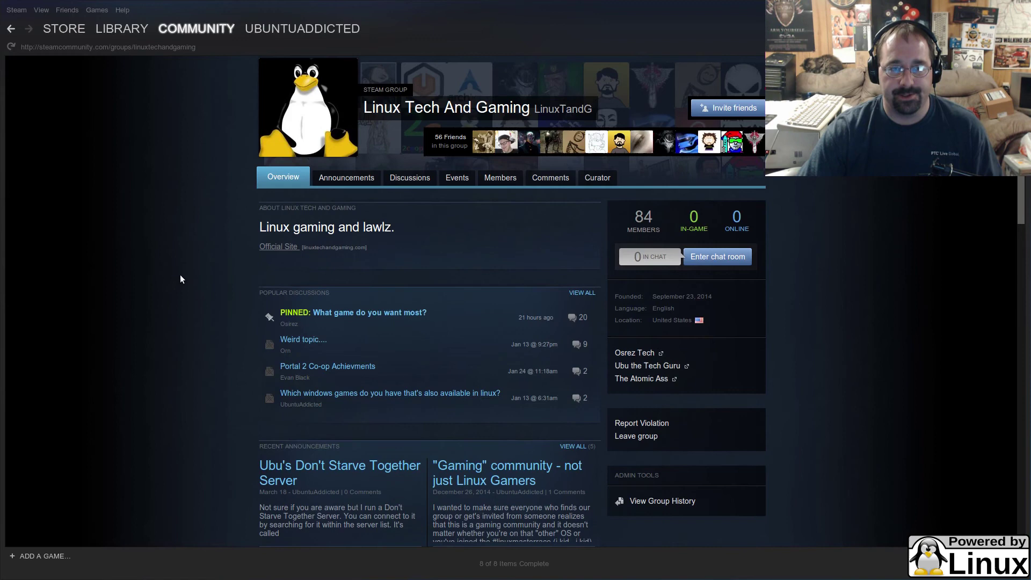